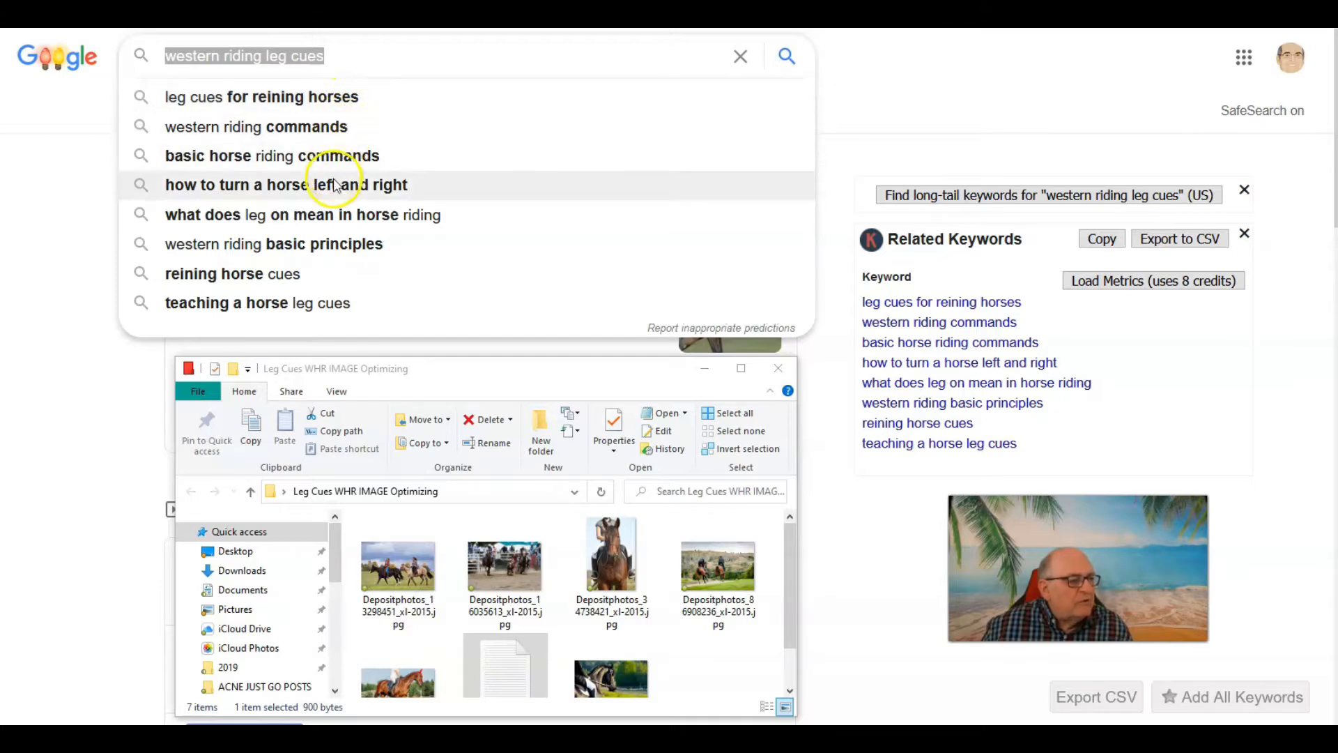
Step: Bring the Leg Cues WHR IMAGE Optimizing folder in front of the search suggestions and look through its files
click(366, 58)
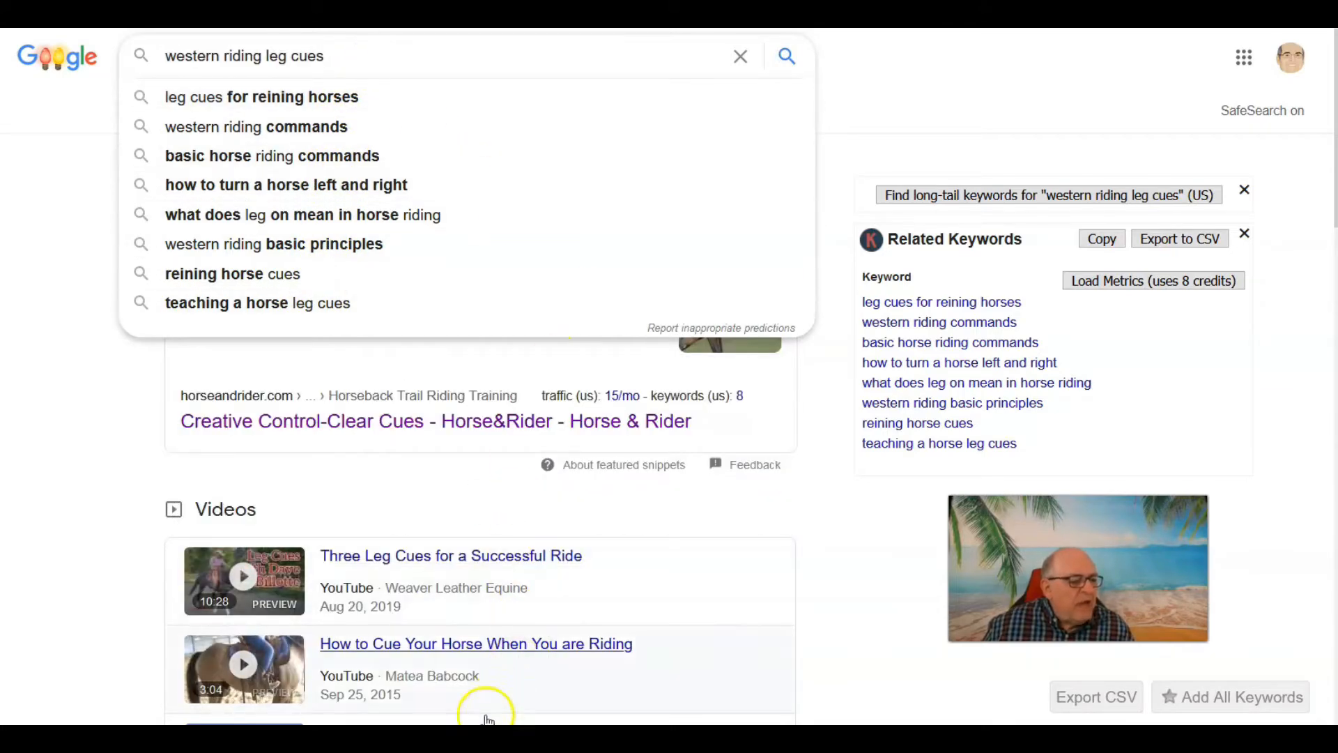
click(287, 737)
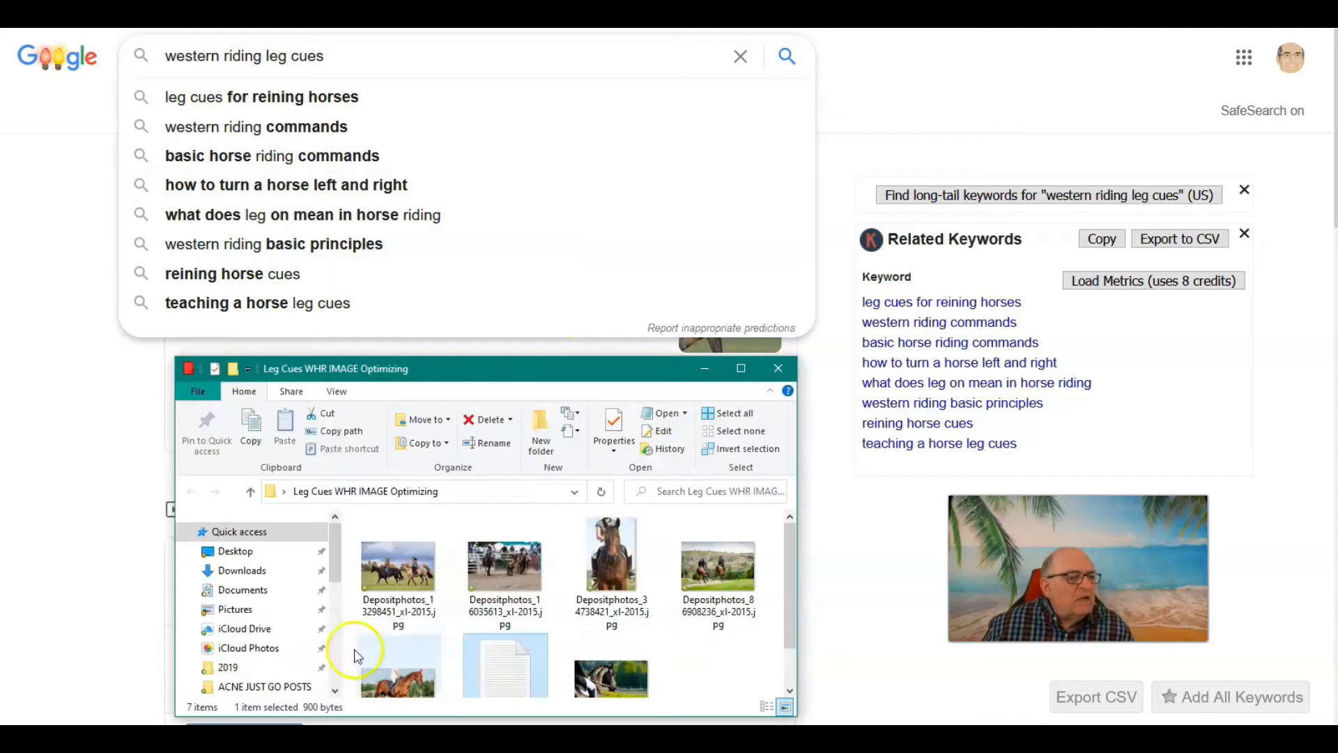
drag(613, 369, 705, 267)
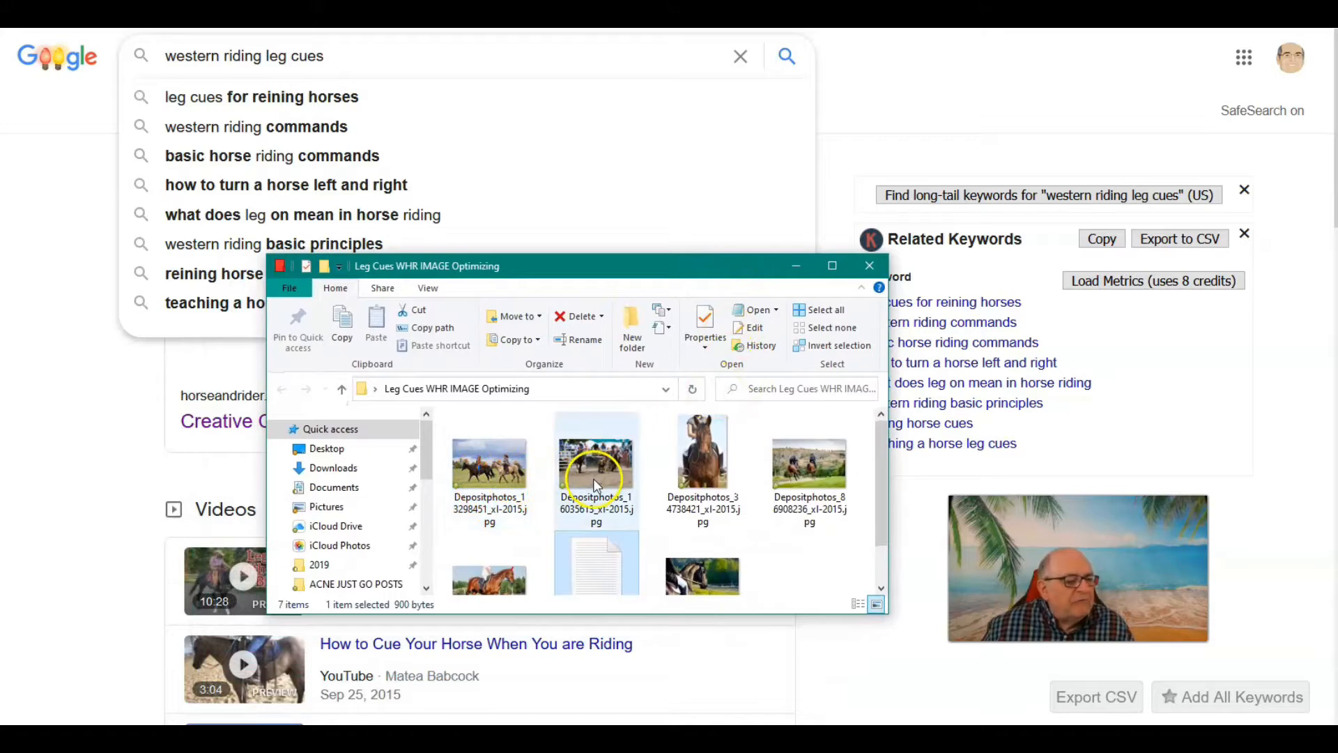
scroll(593, 478, down, 1)
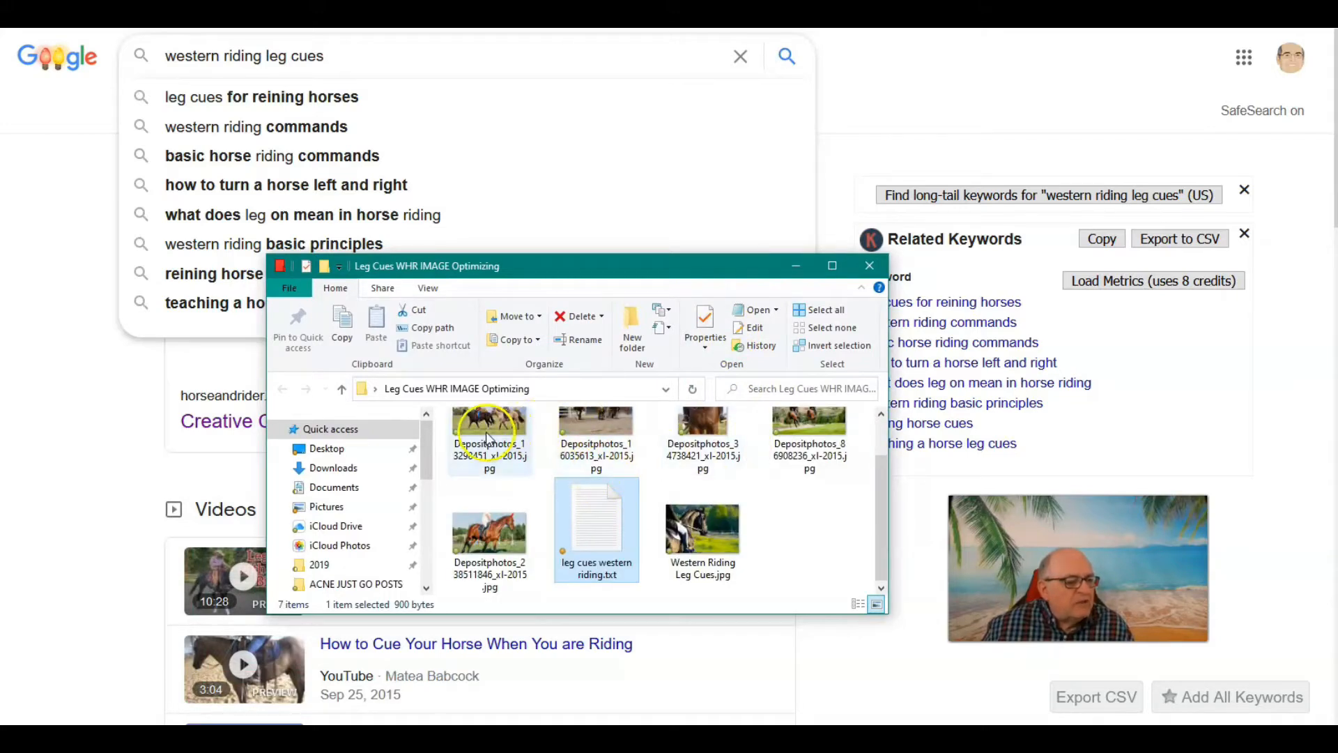
scroll(516, 429, up, 1)
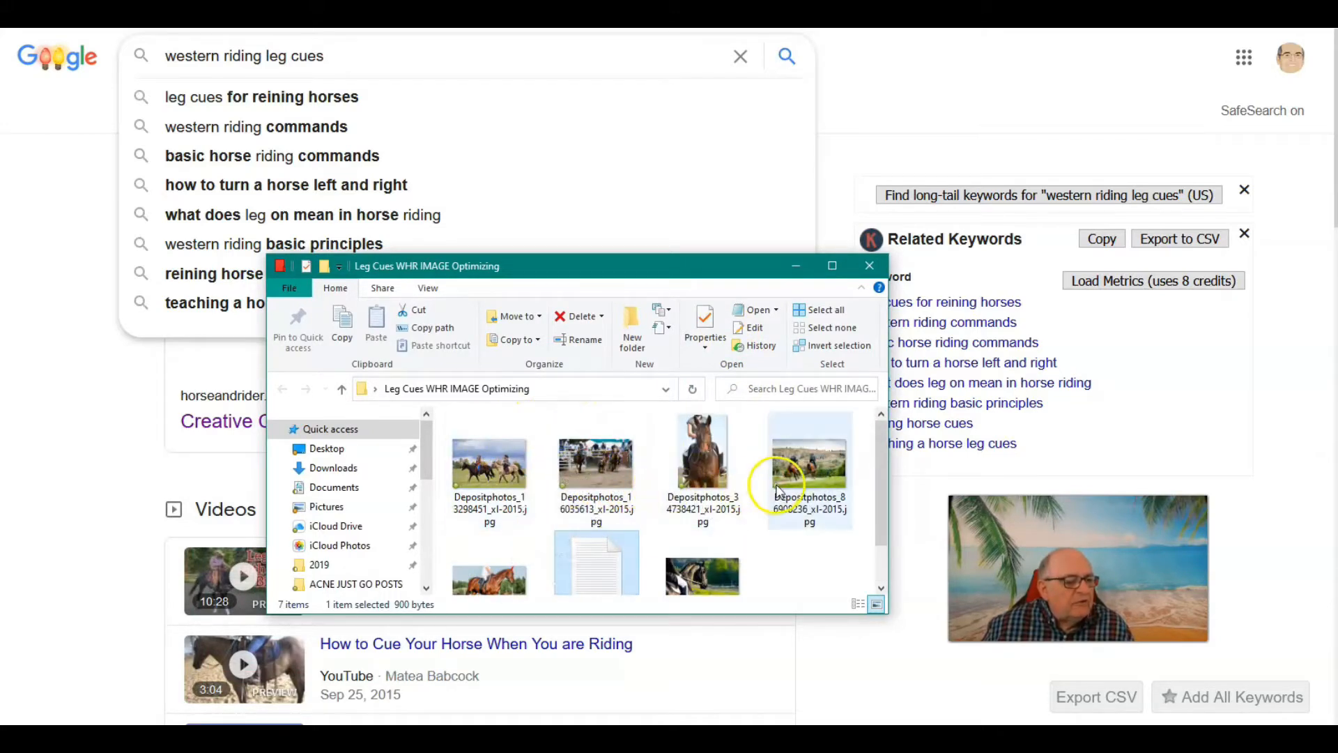
scroll(773, 482, down, 1)
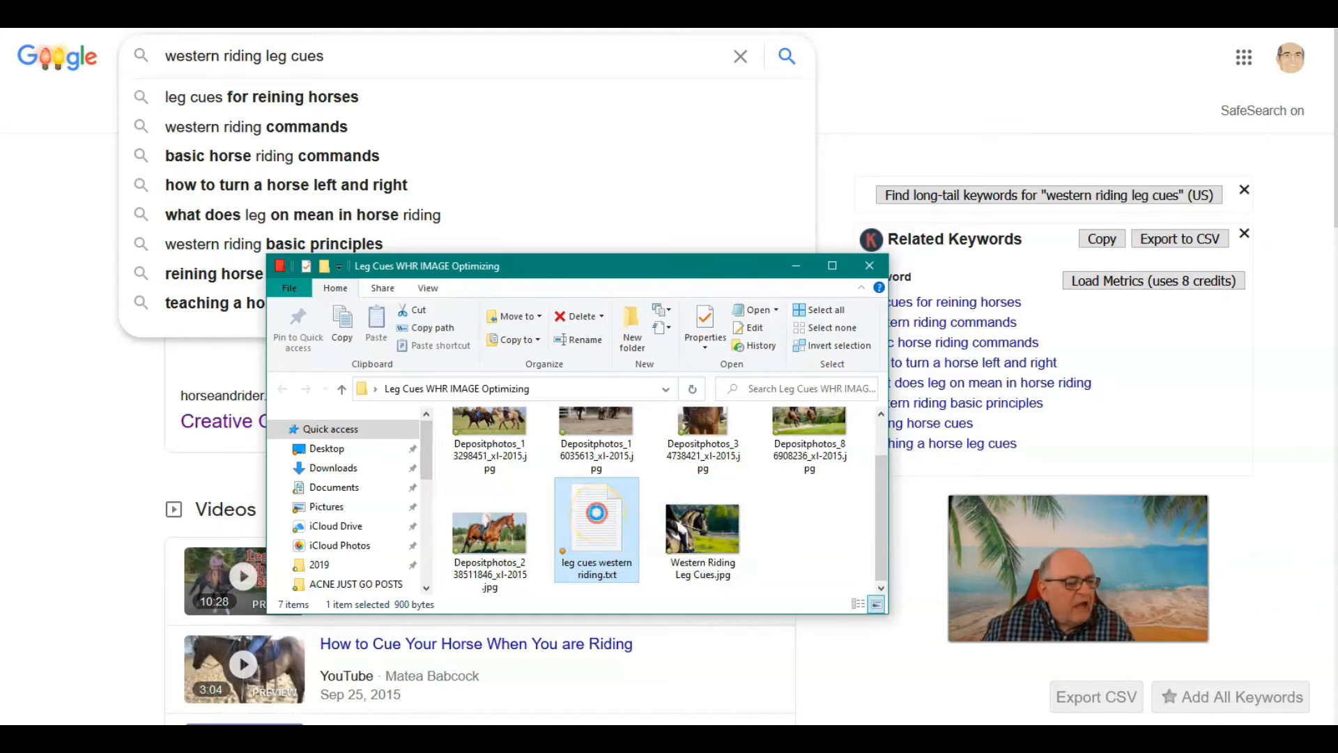
Step: Open leg cues western riding.txt from the folder and place its window over the folder window
right_click(596, 514)
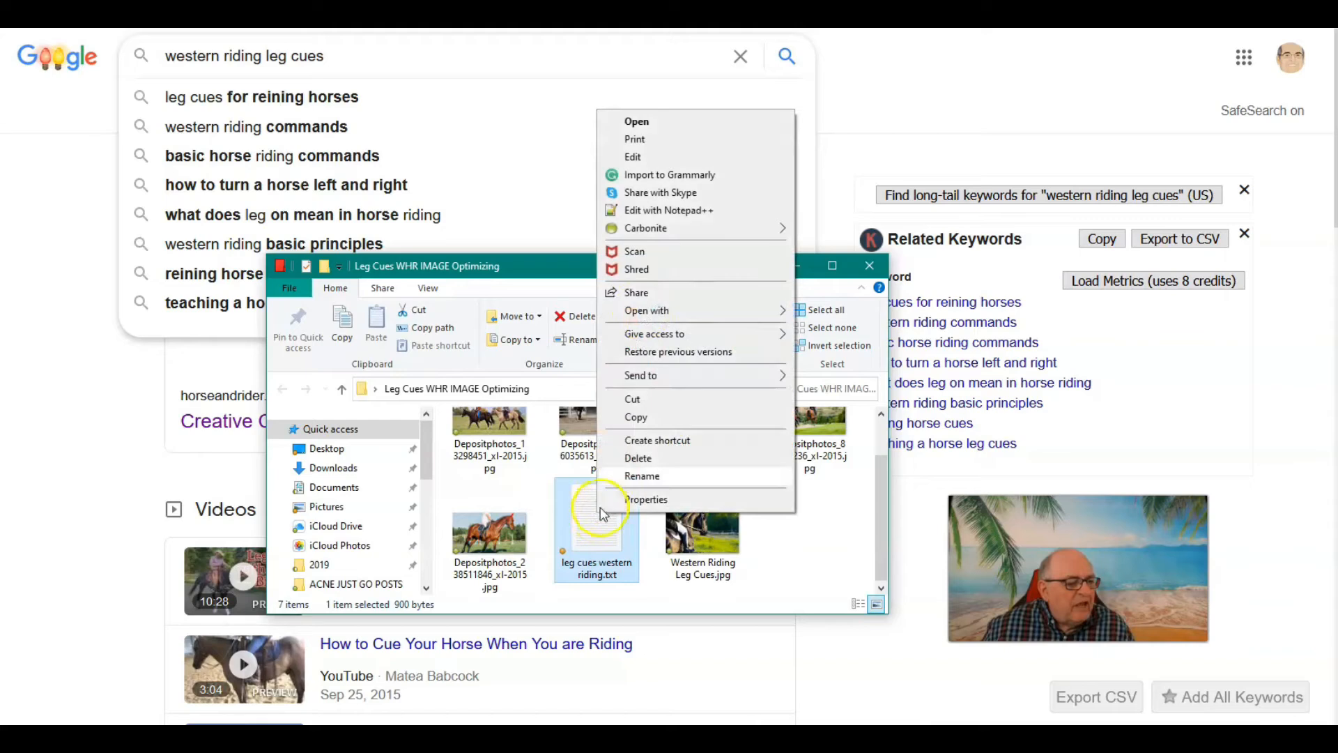
click(639, 122)
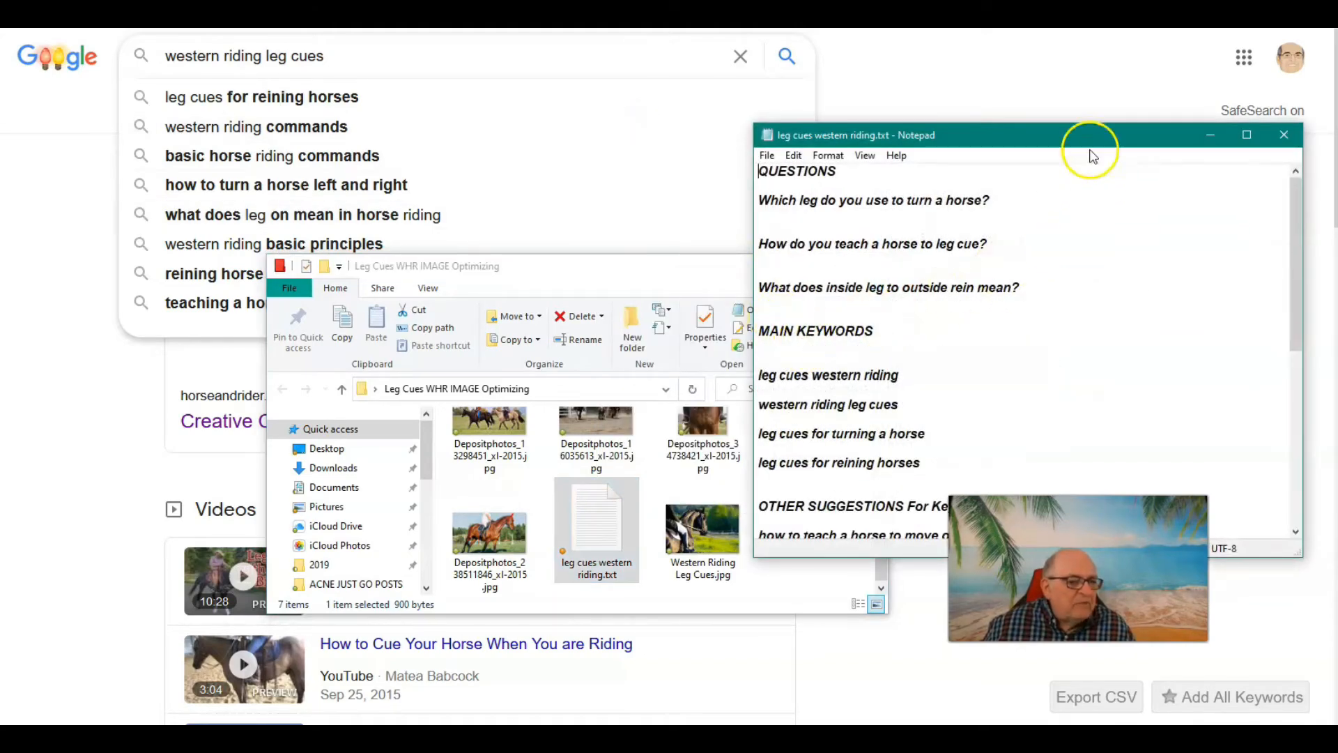
drag(1089, 136, 719, 216)
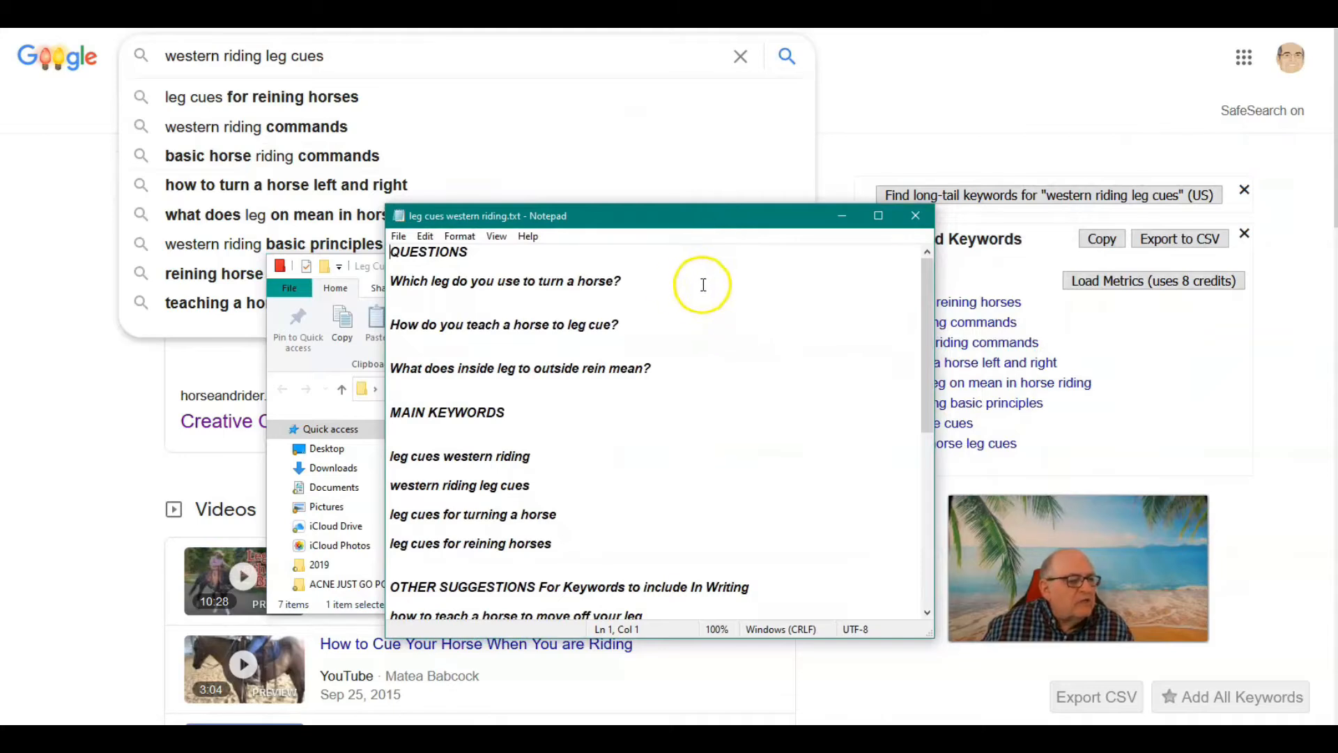
Step: Read through the questions, main keywords, writing suggestions and tags list in the keyword notes
scroll(702, 294, down, 2)
scroll(701, 294, down, 5)
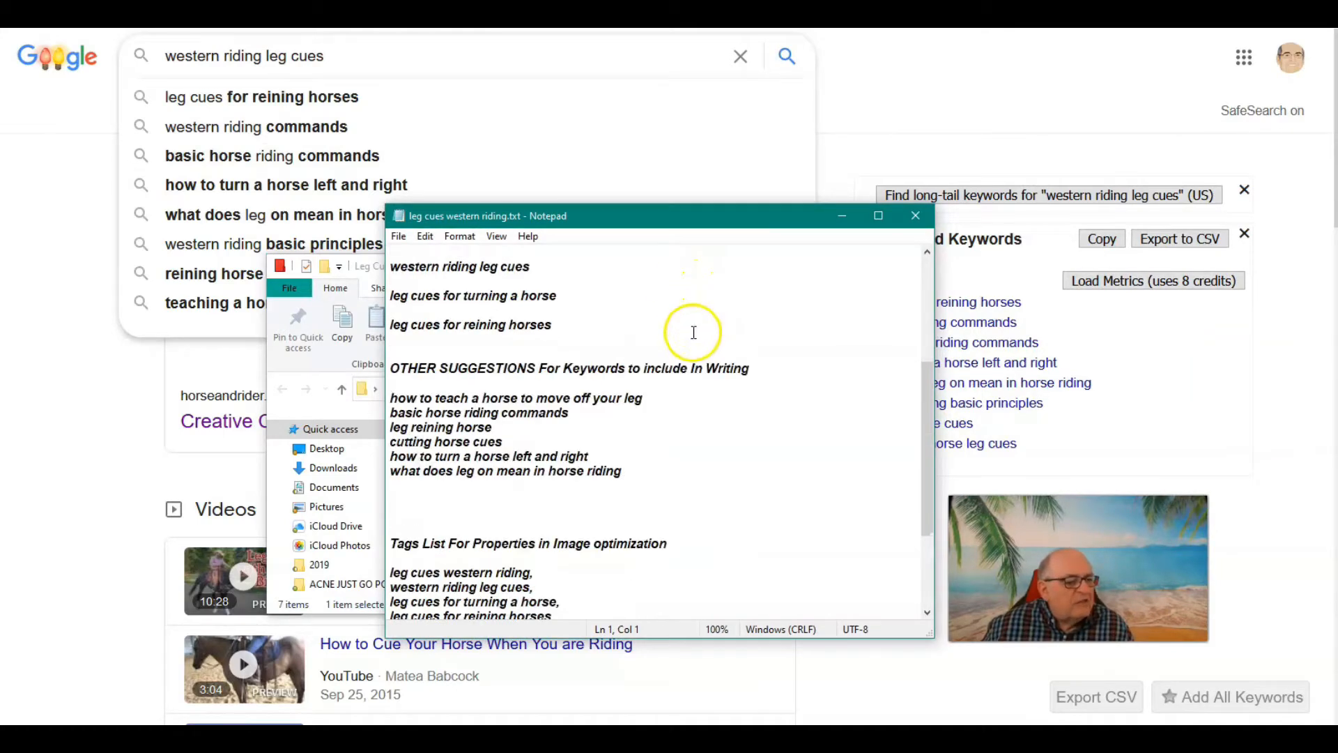
scroll(682, 366, down, 3)
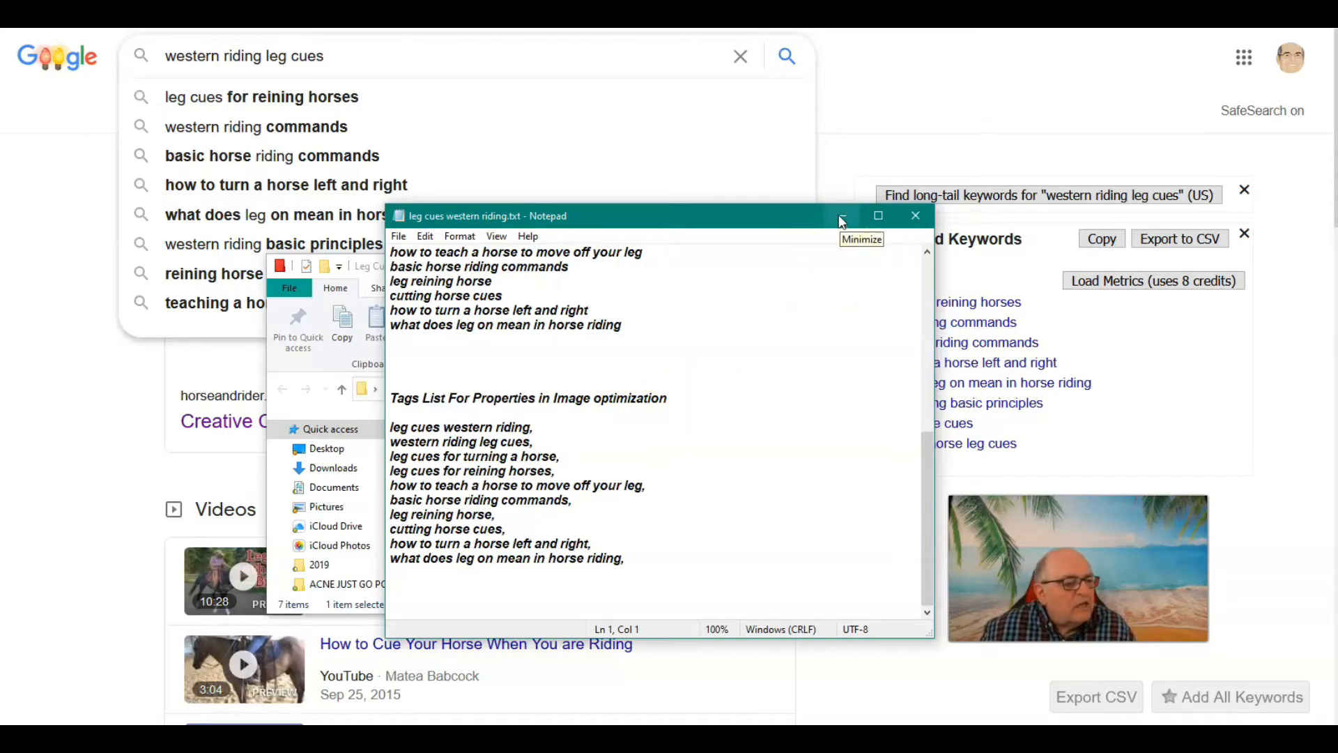
click(312, 388)
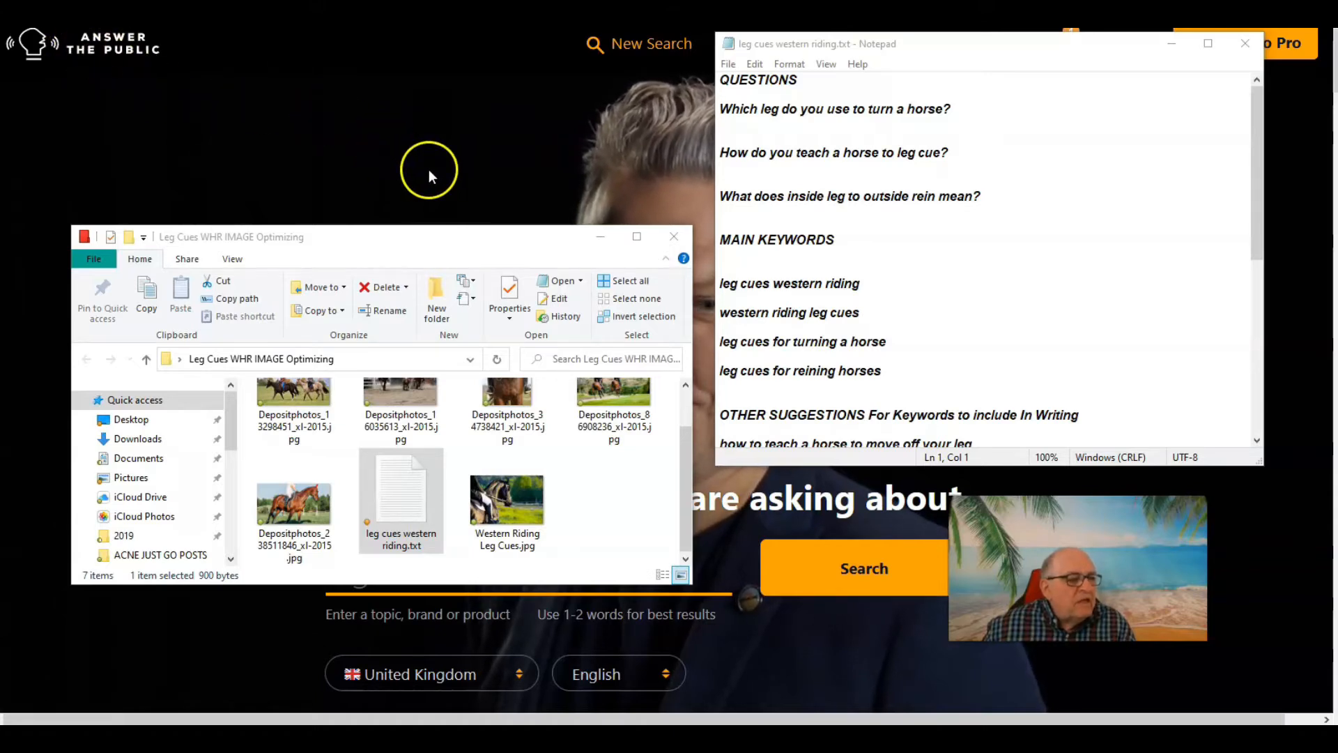
Step: Examine the main keywords and other keyword suggestions in the notes, with the image folder alongside
click(600, 238)
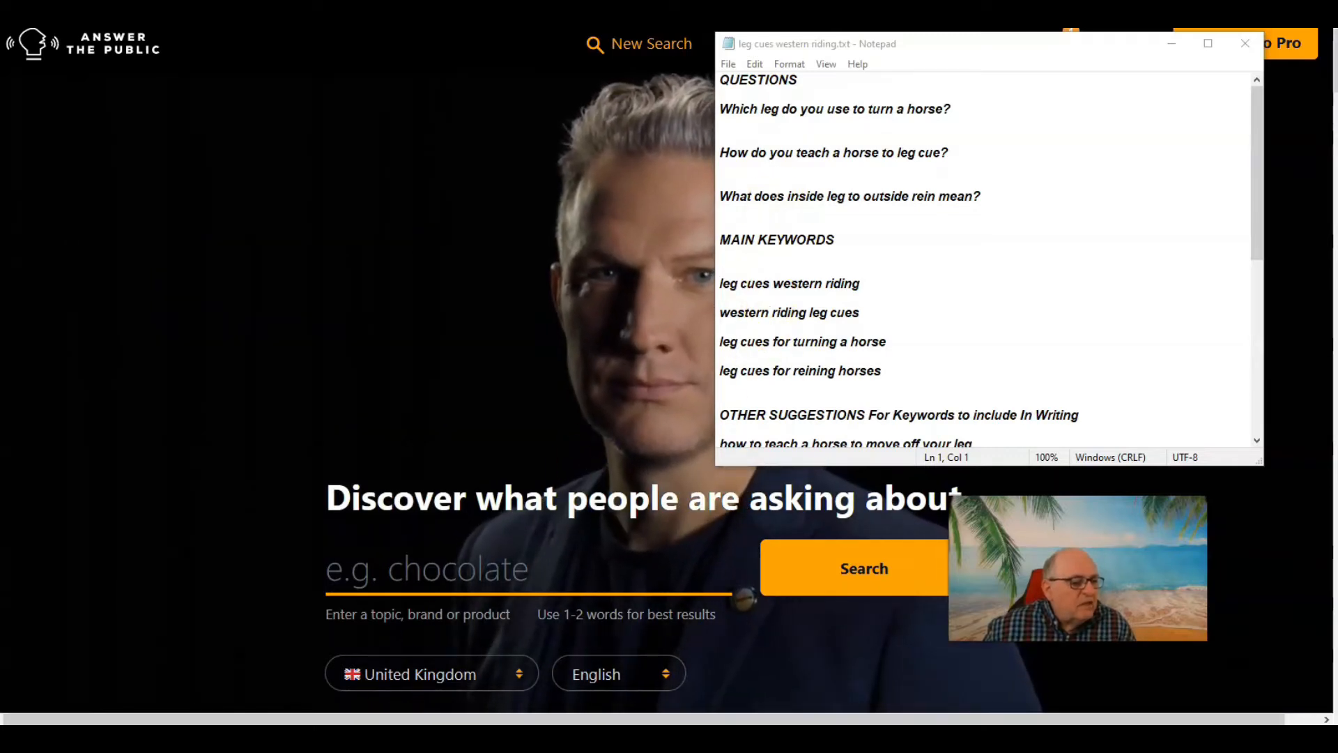
click(209, 672)
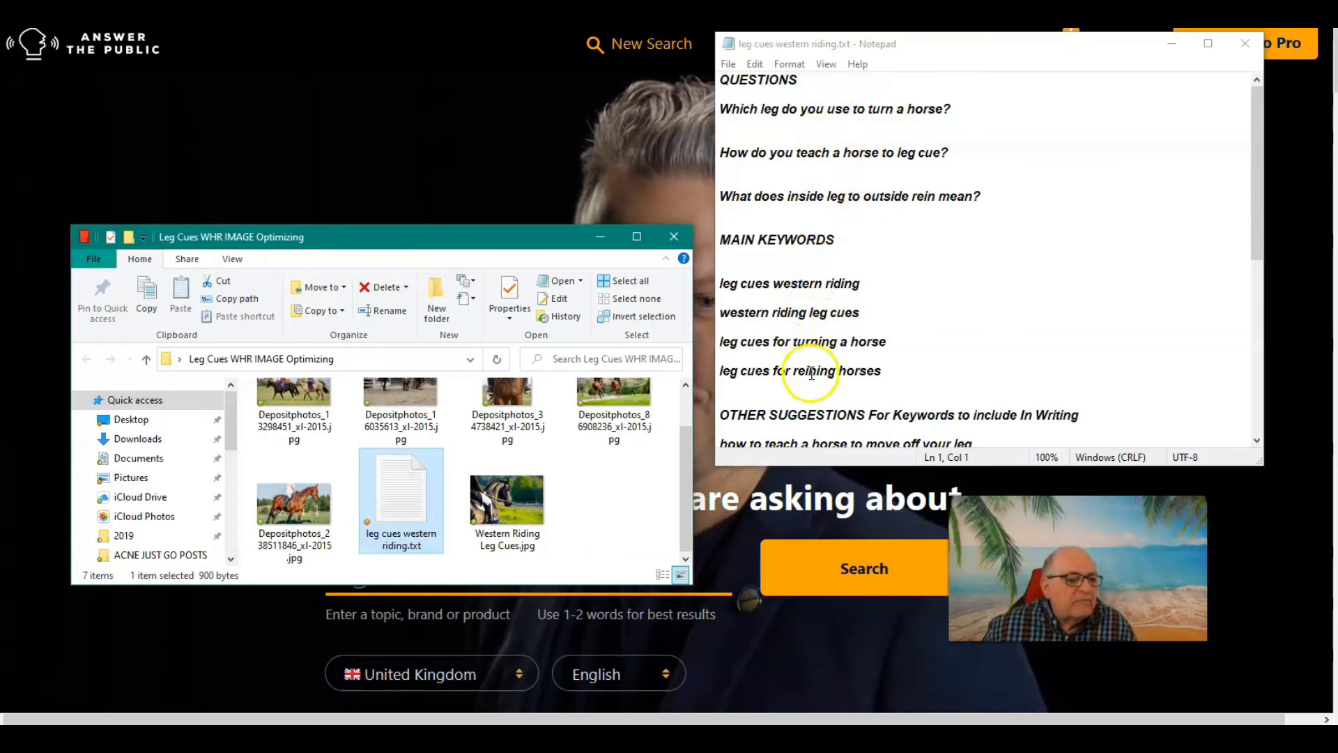
scroll(855, 358, down, 3)
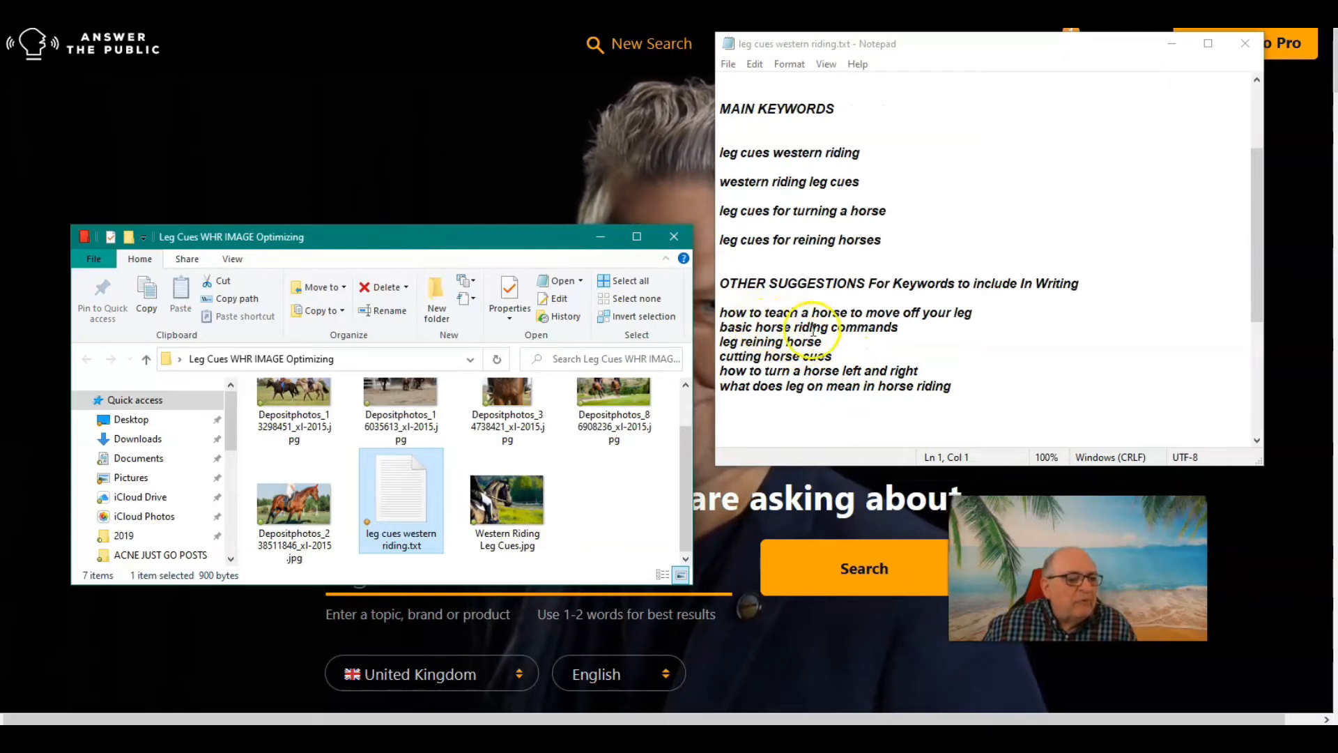
scroll(815, 331, down, 1)
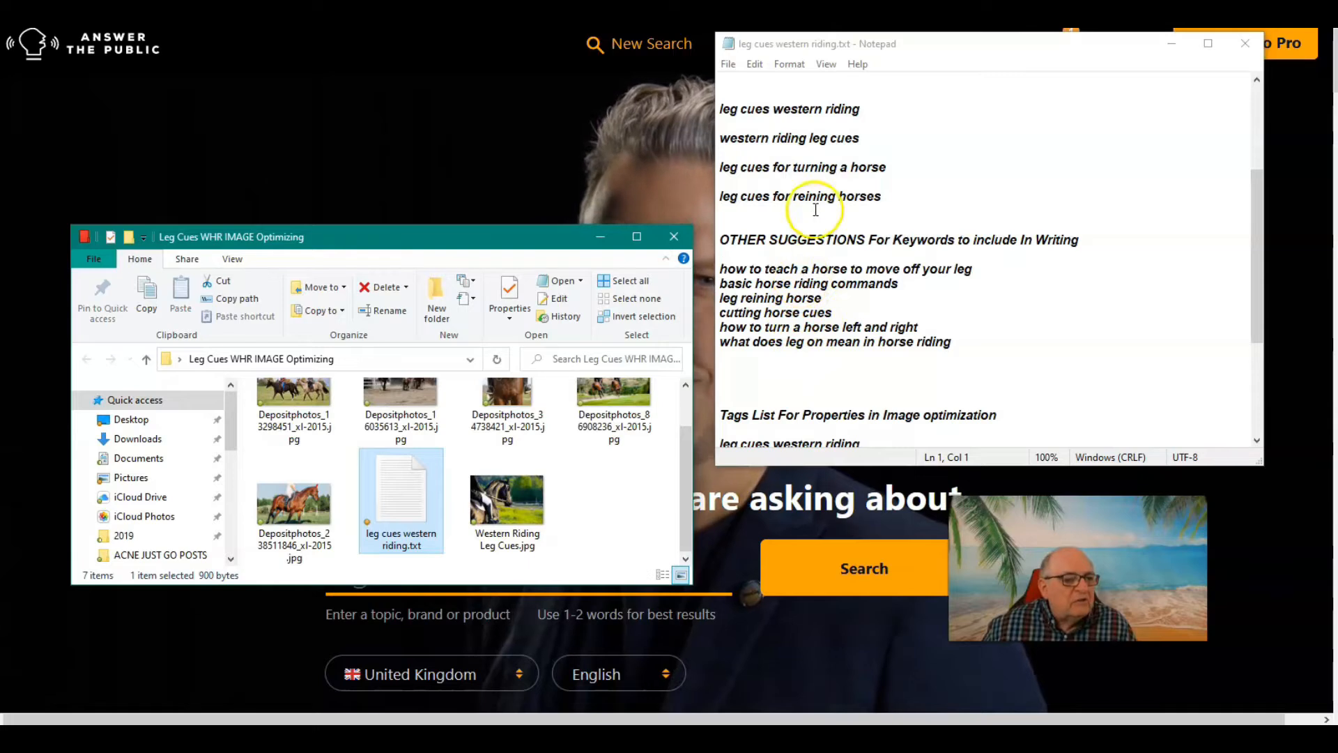
scroll(812, 209, up, 1)
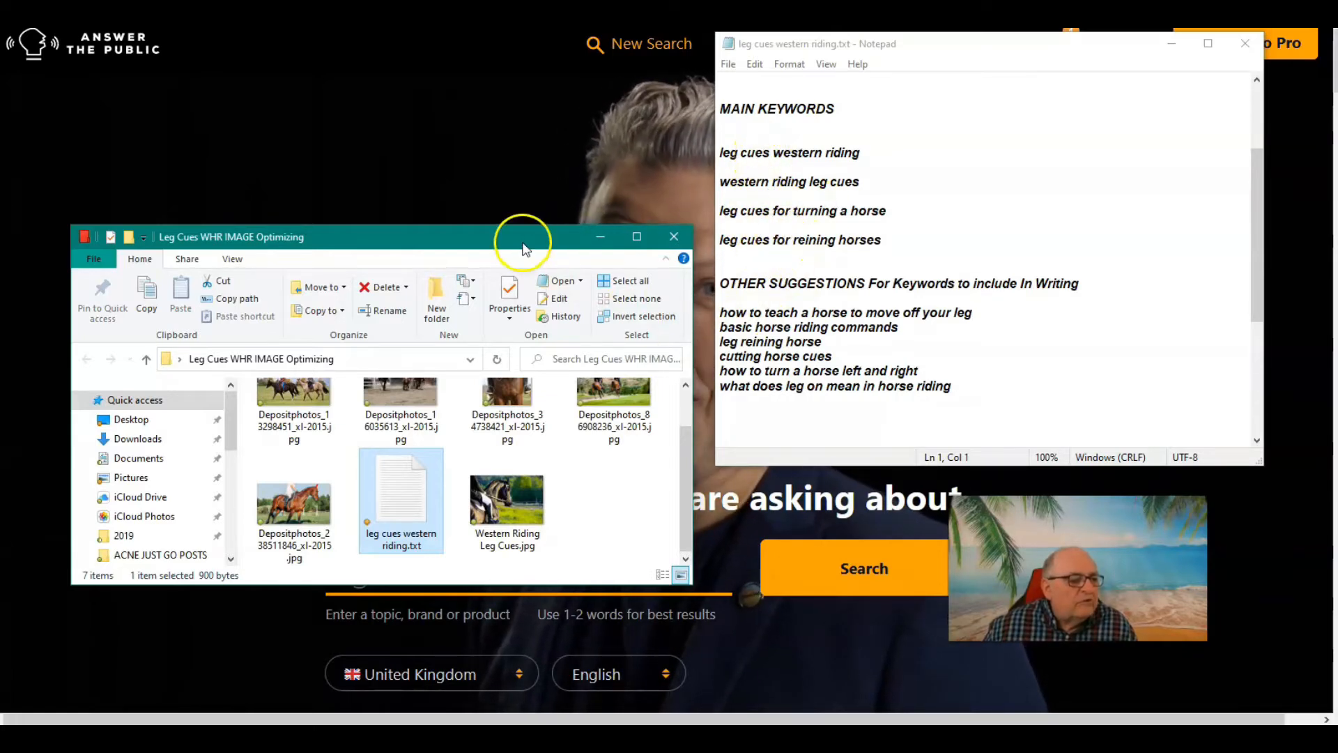
drag(523, 235, 542, 179)
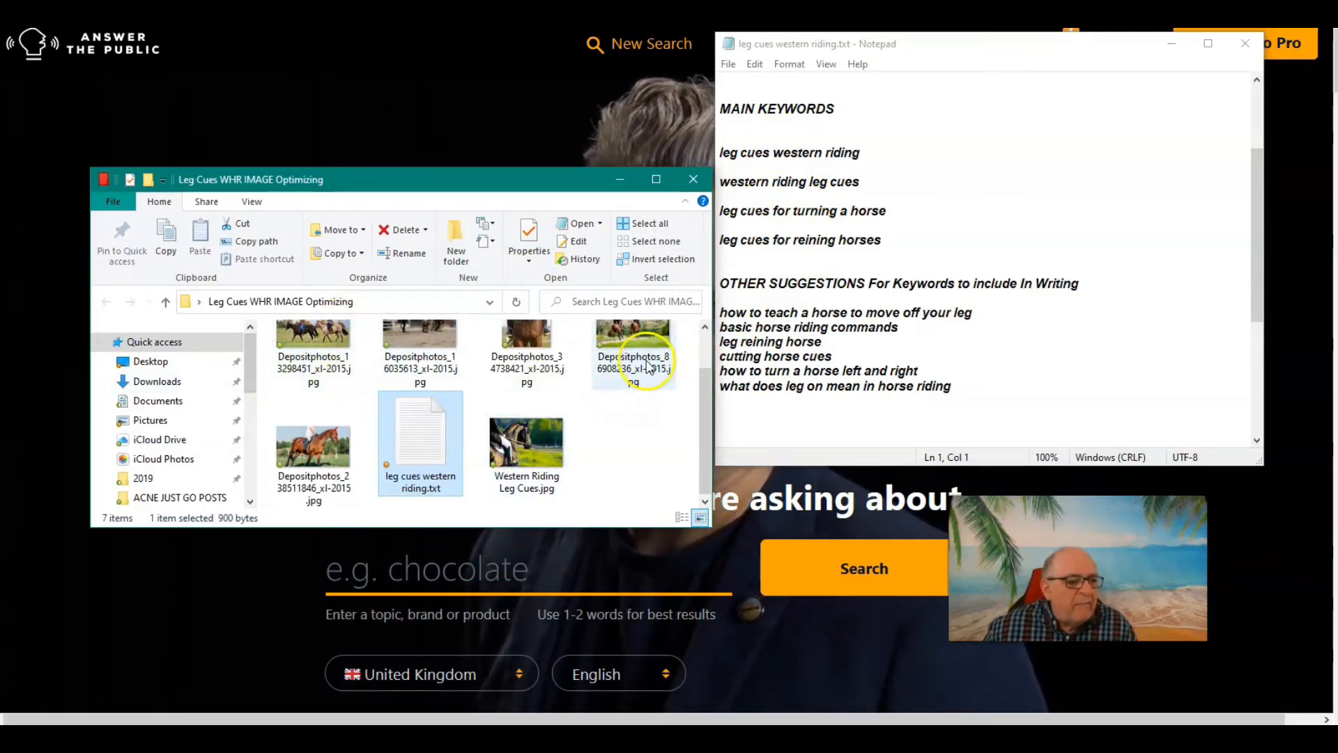
Step: Examine the Tags List For Properties in Image optimization at the end of the keyword notes
scroll(863, 271, down, 1)
scroll(863, 270, down, 1)
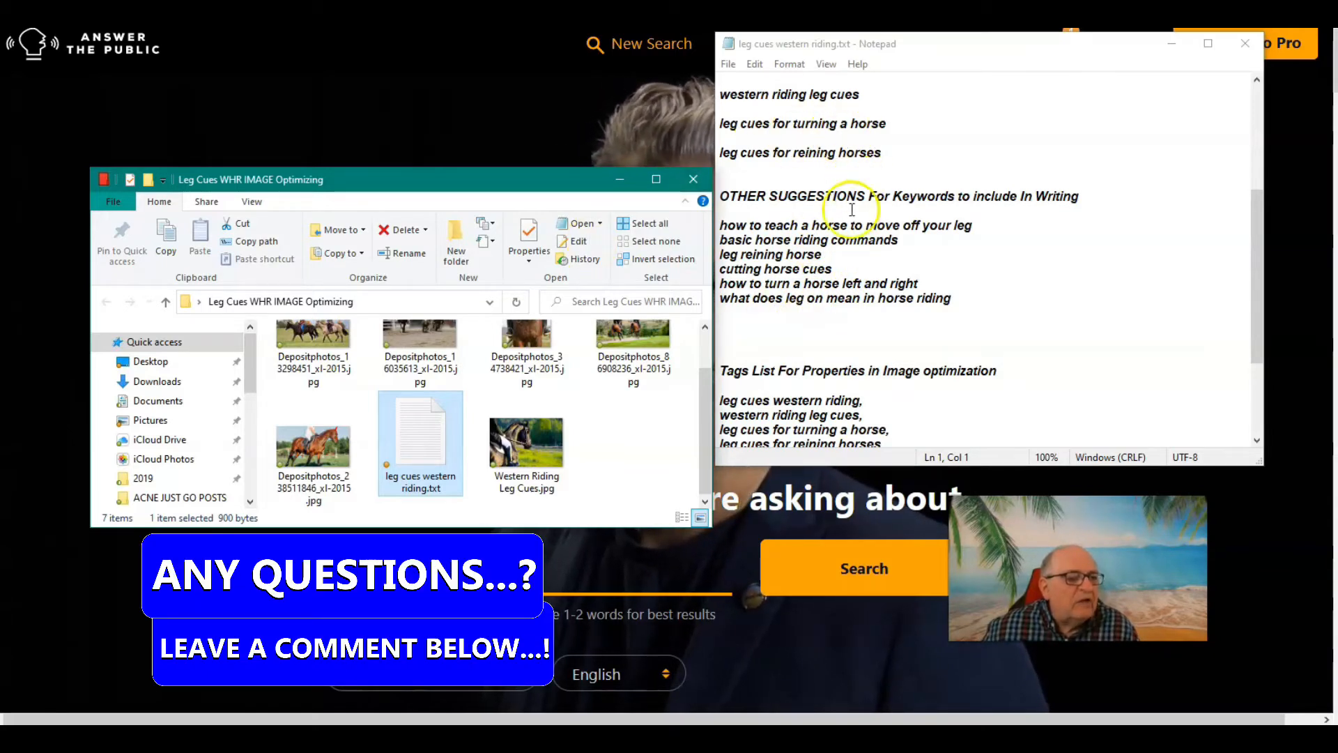
scroll(876, 253, down, 1)
scroll(876, 252, down, 1)
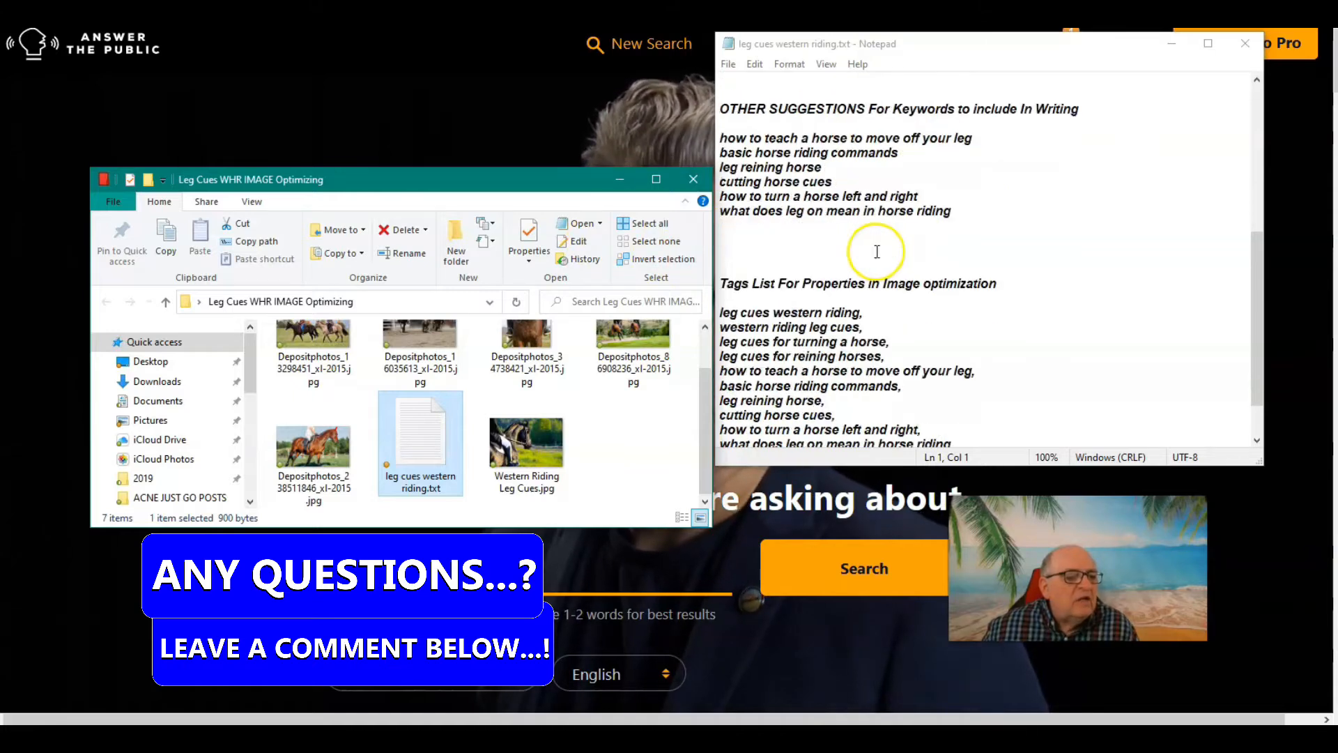
scroll(876, 252, down, 1)
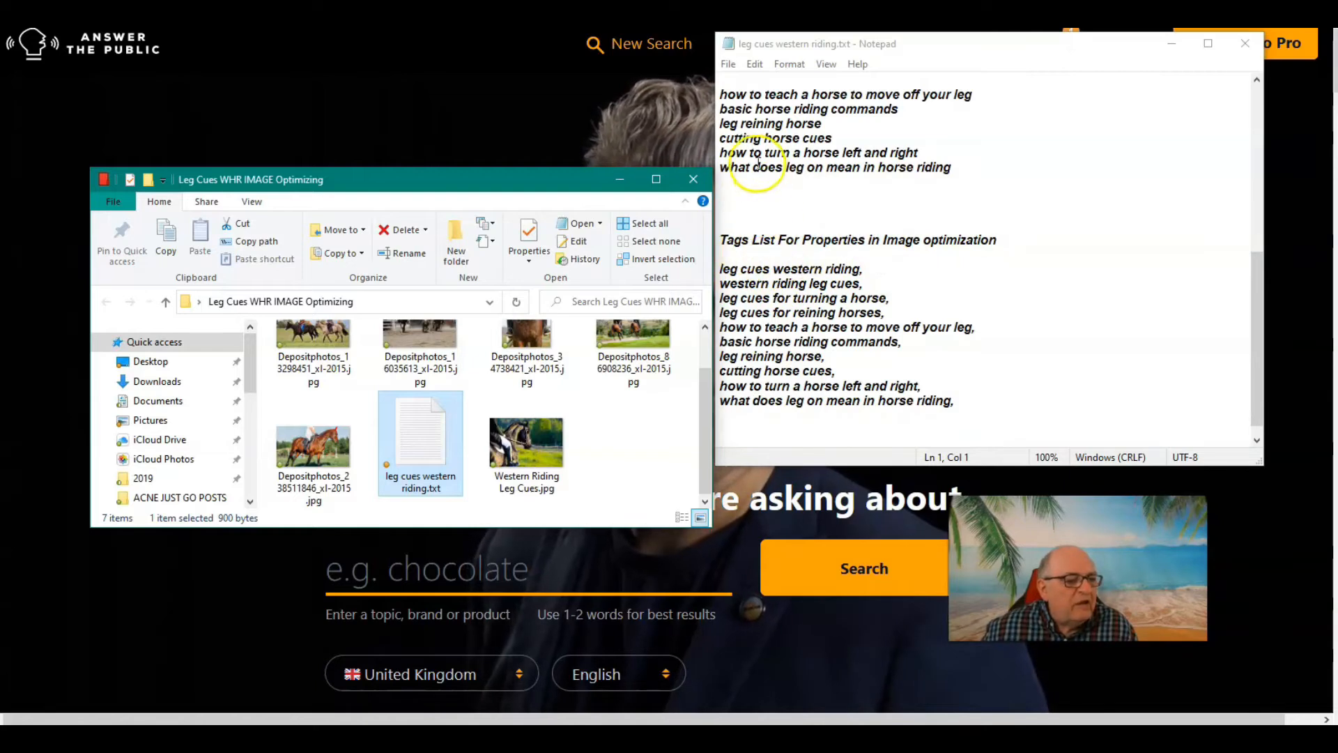
scroll(746, 131, up, 1)
scroll(728, 307, down, 1)
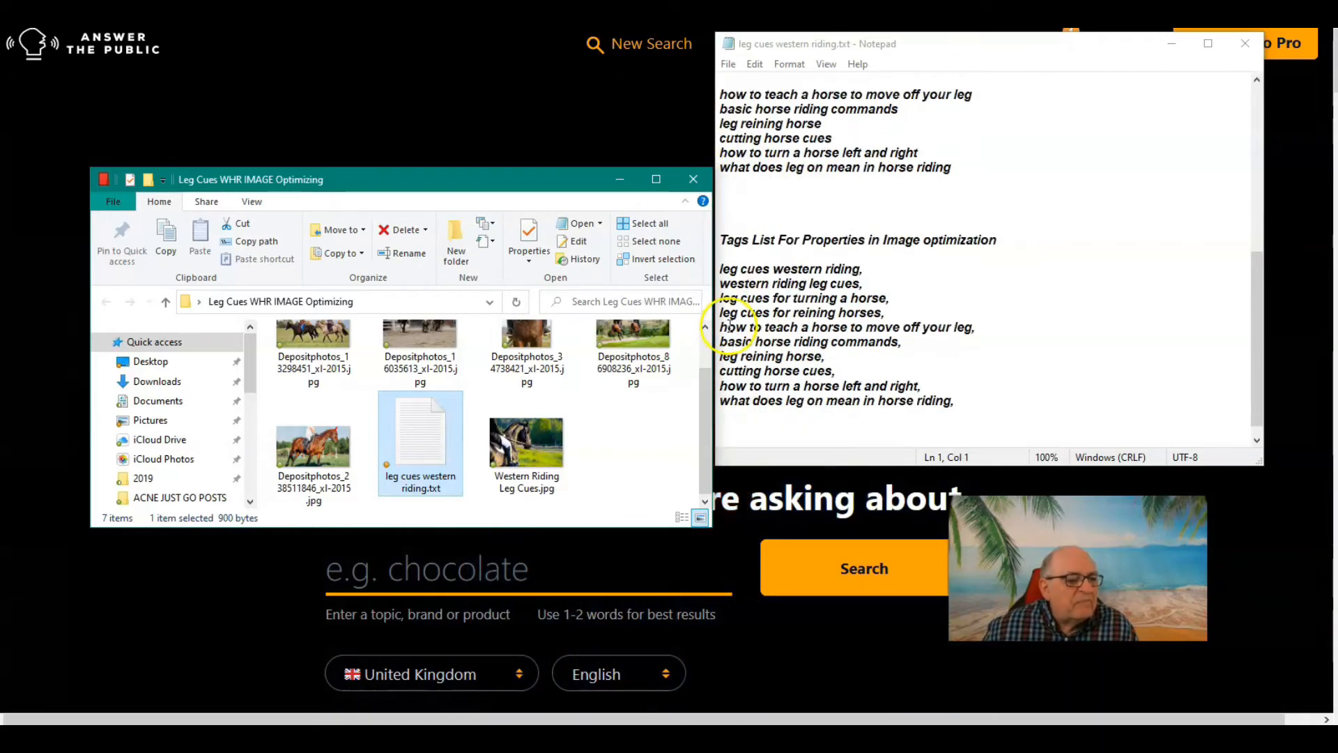
click(714, 271)
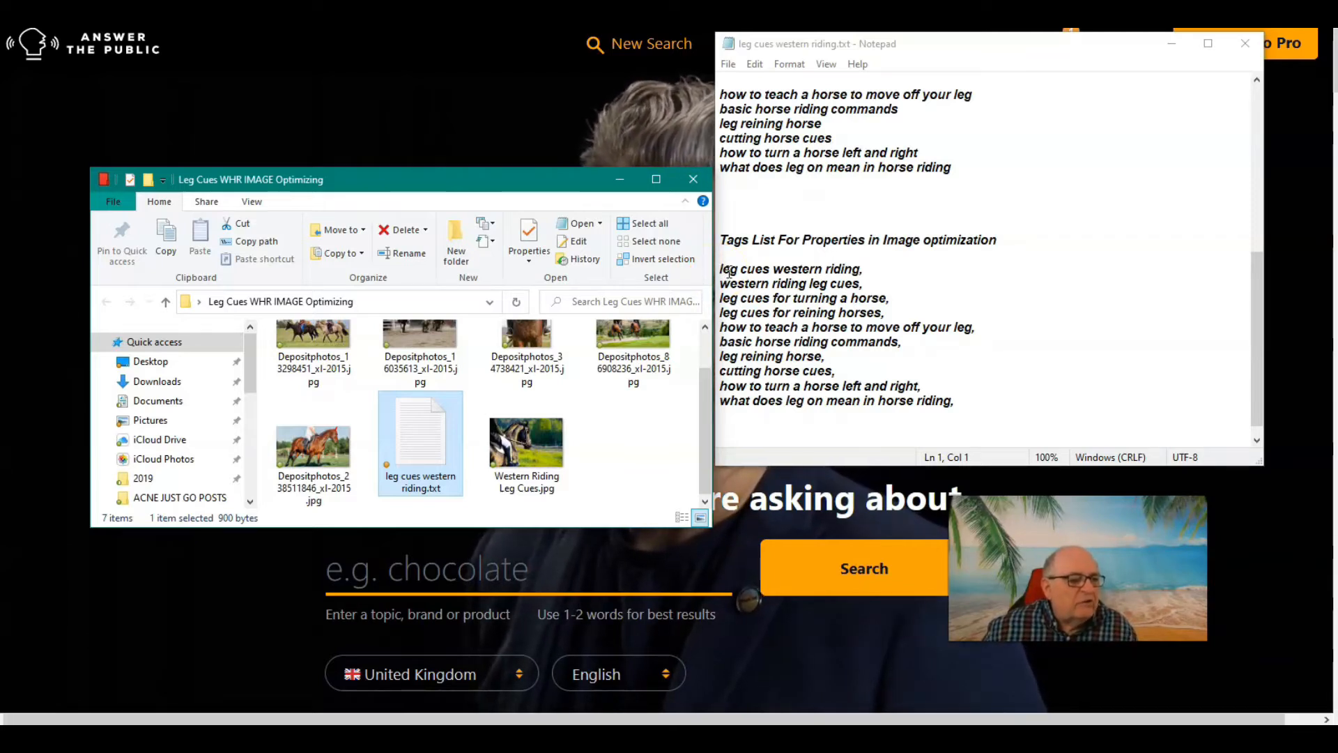
click(740, 267)
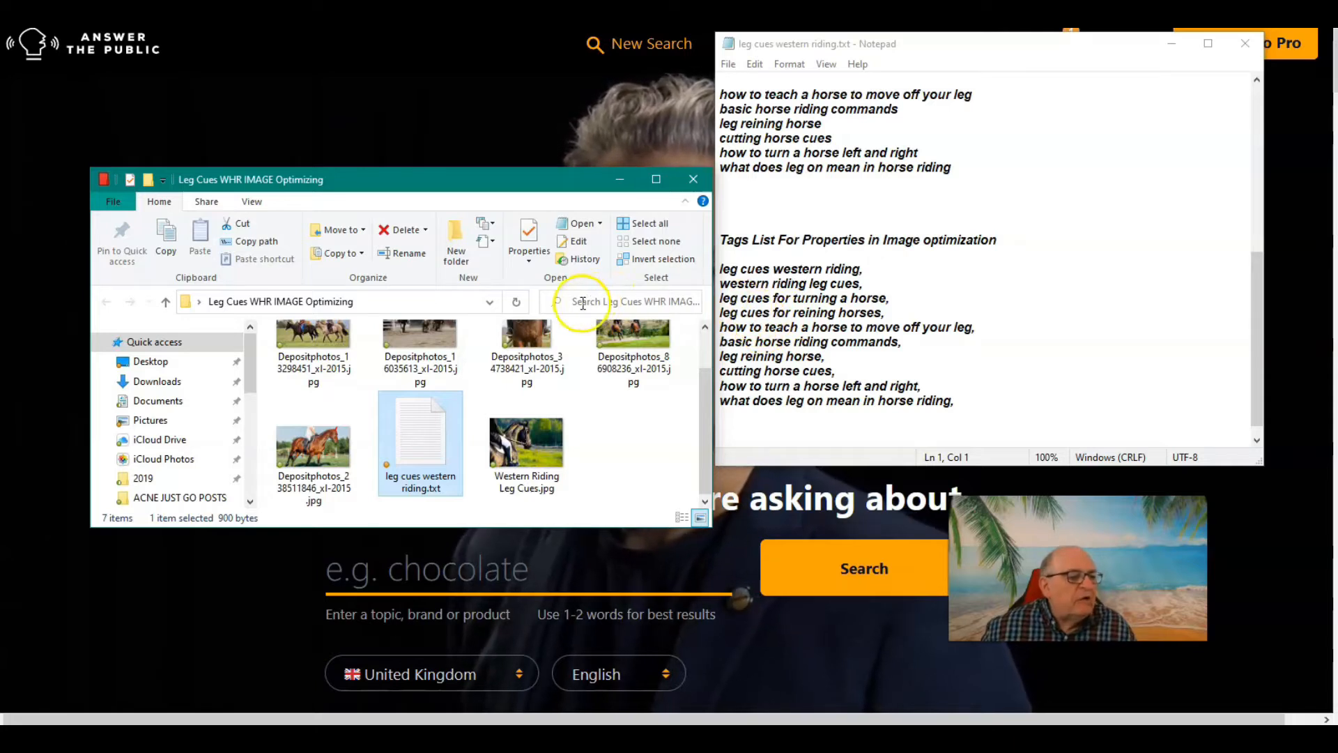
mouse_move(308, 340)
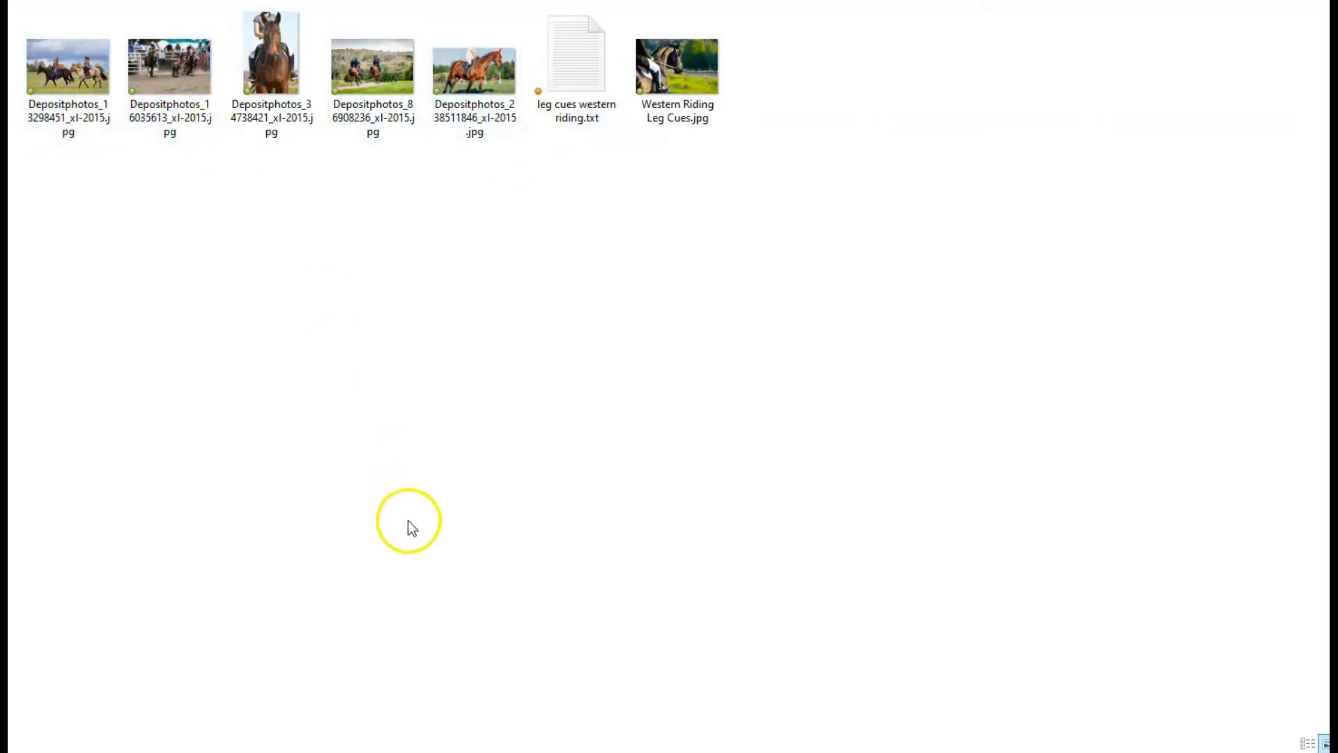
Step: Copy the main keyword "leg cues western riding" from the keyword notes
click(596, 751)
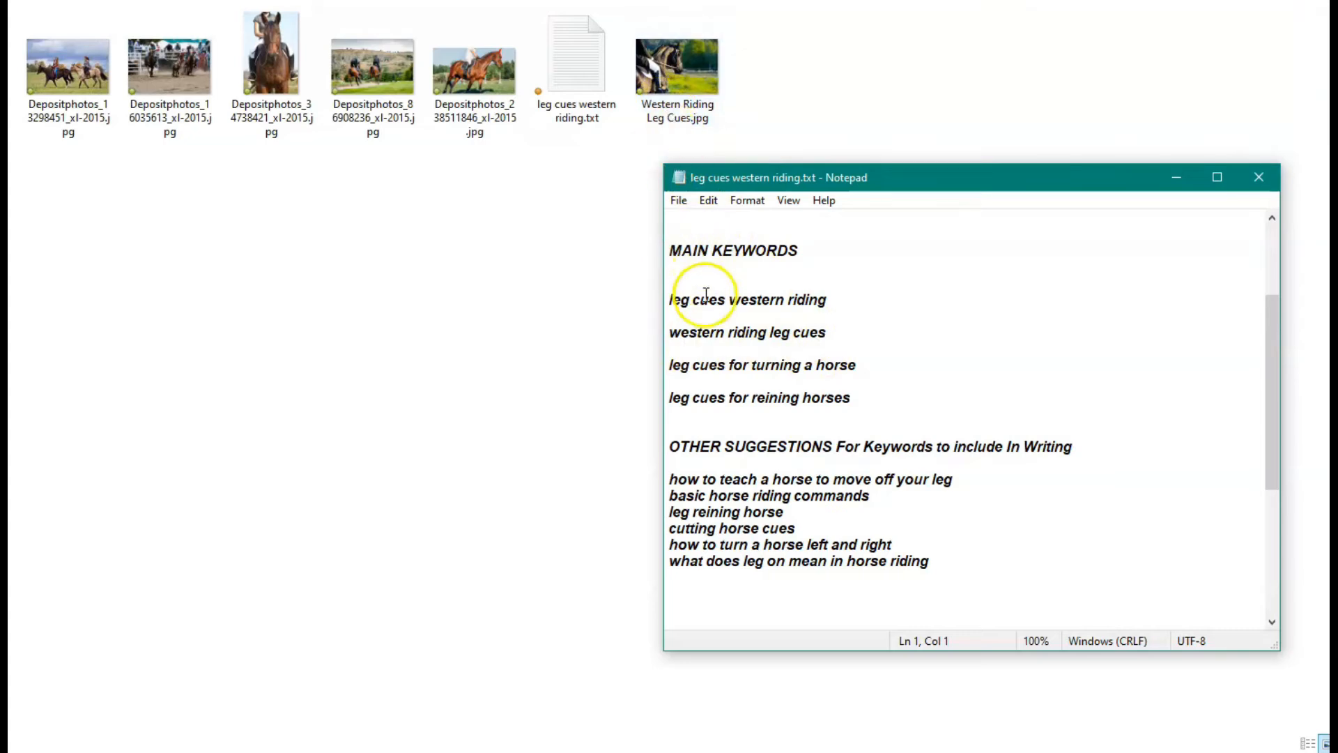
drag(671, 304, 835, 309)
right_click(835, 309)
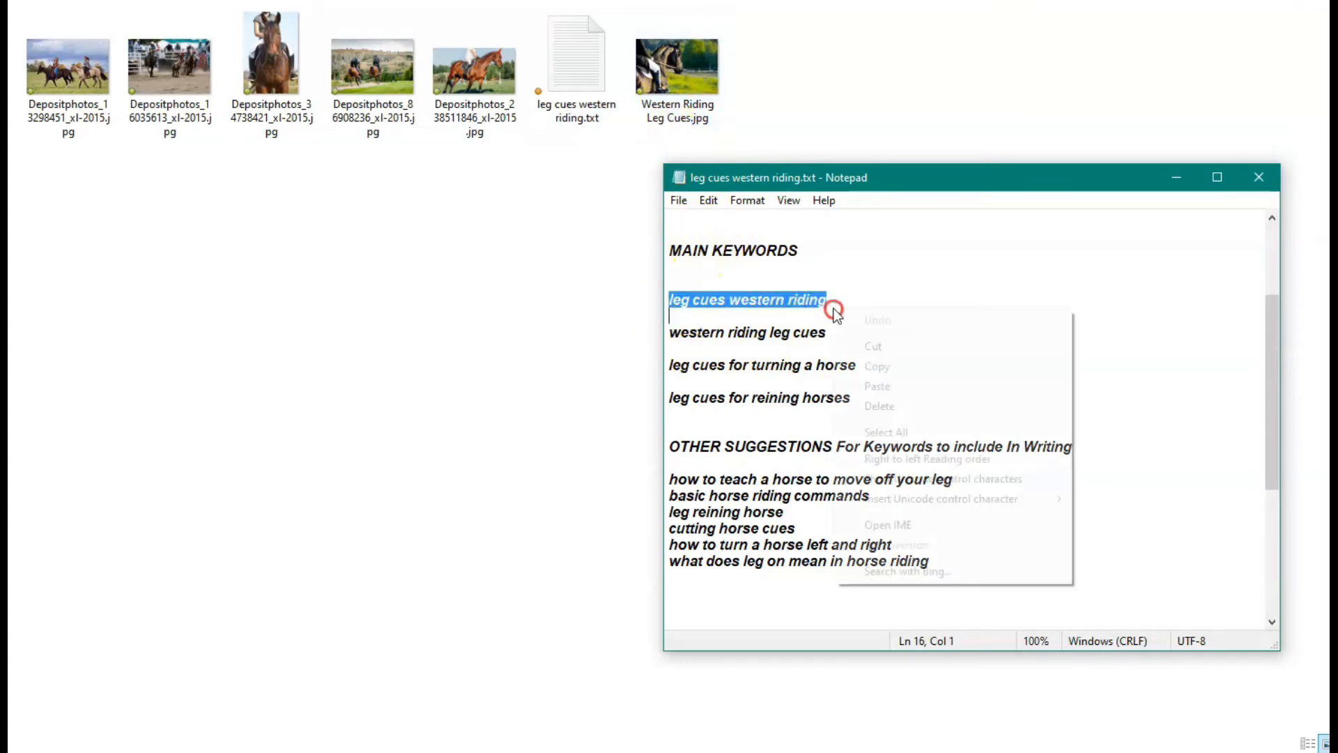
click(888, 363)
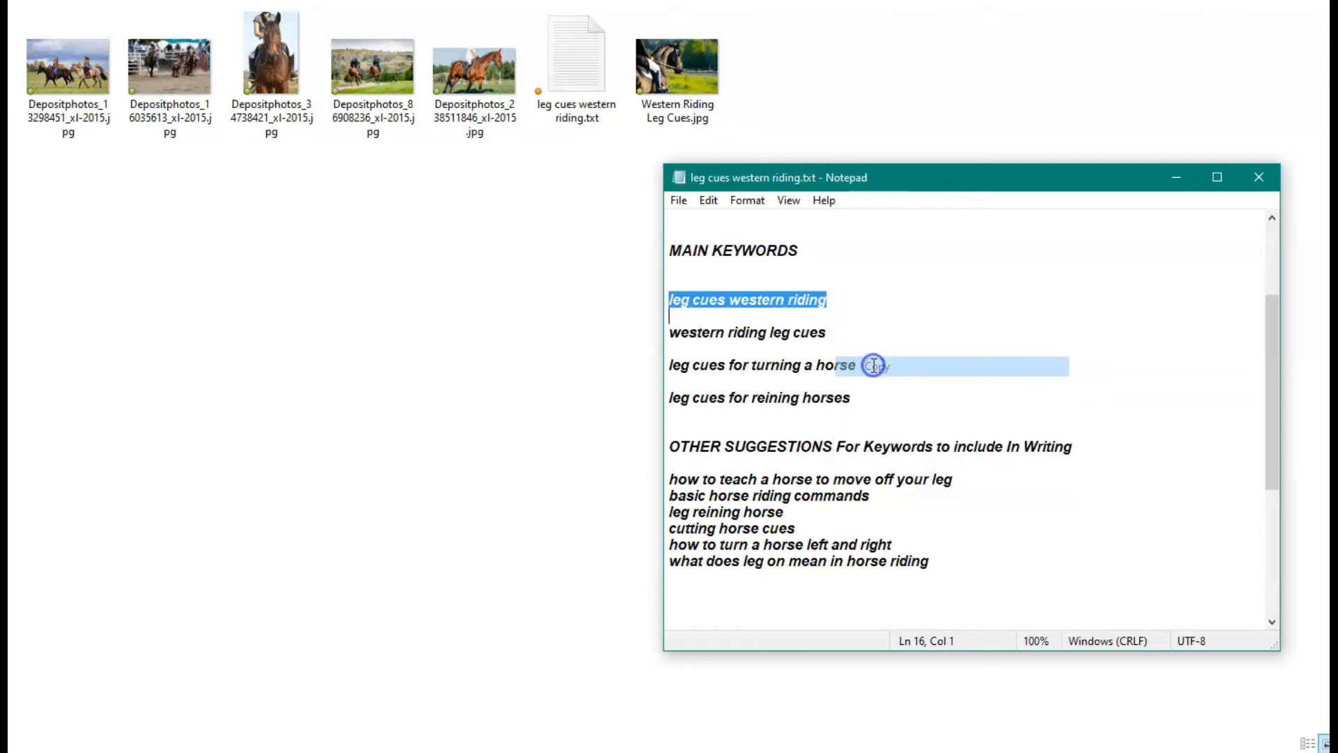
Step: Clear the file name of the first Depositphotos image, keeping only its .jpg extension
click(62, 103)
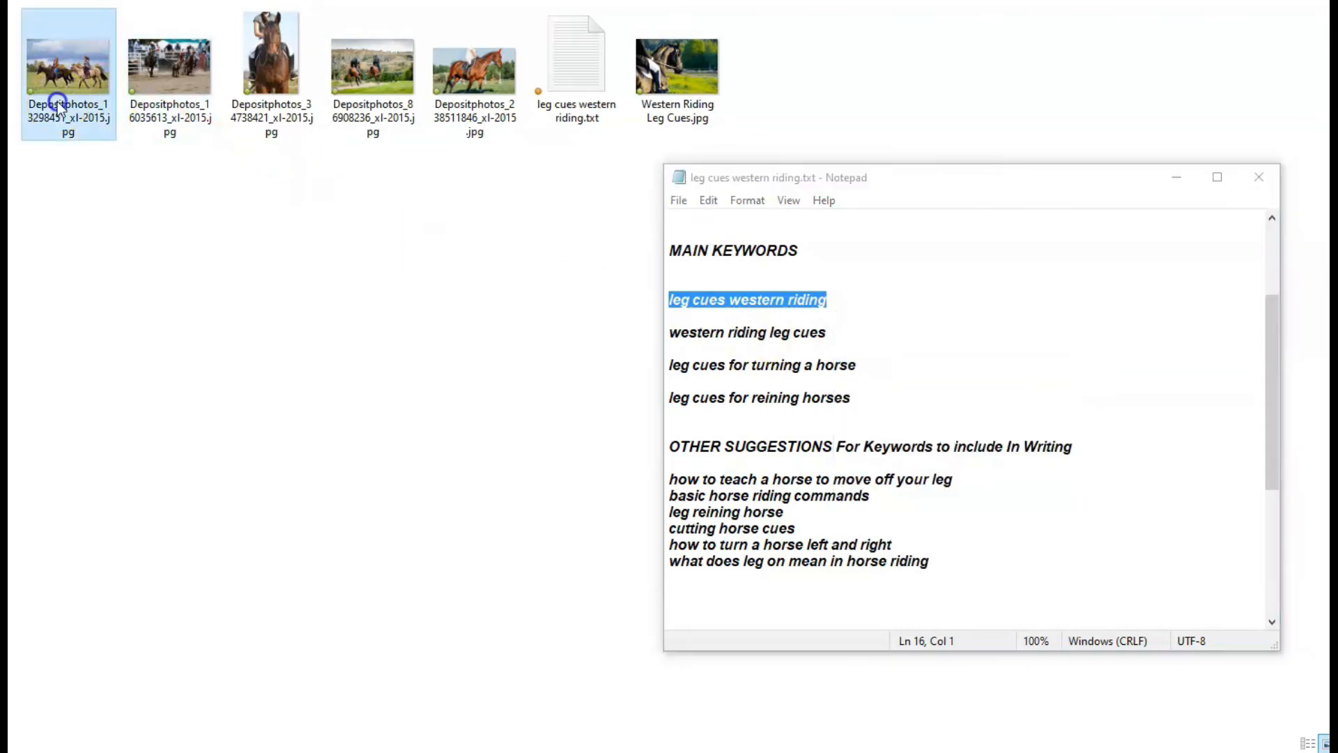
right_click(62, 106)
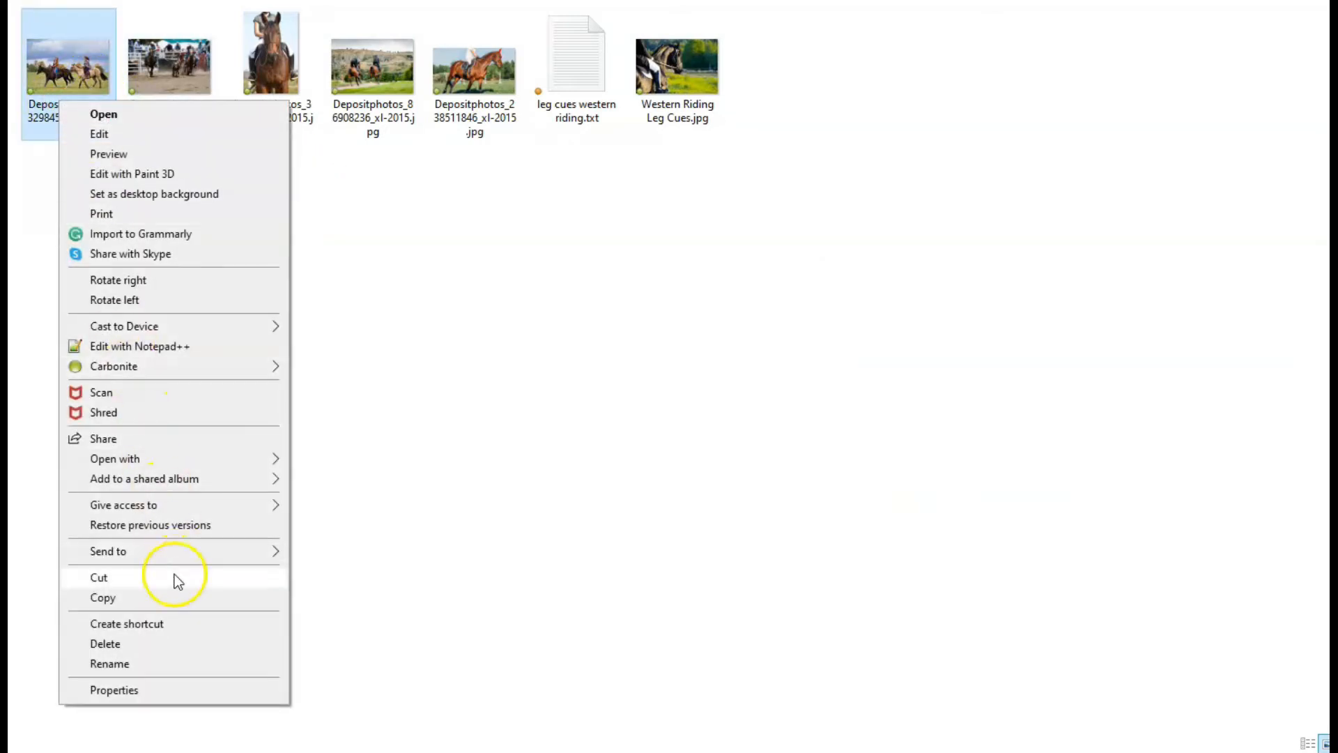
click(106, 665)
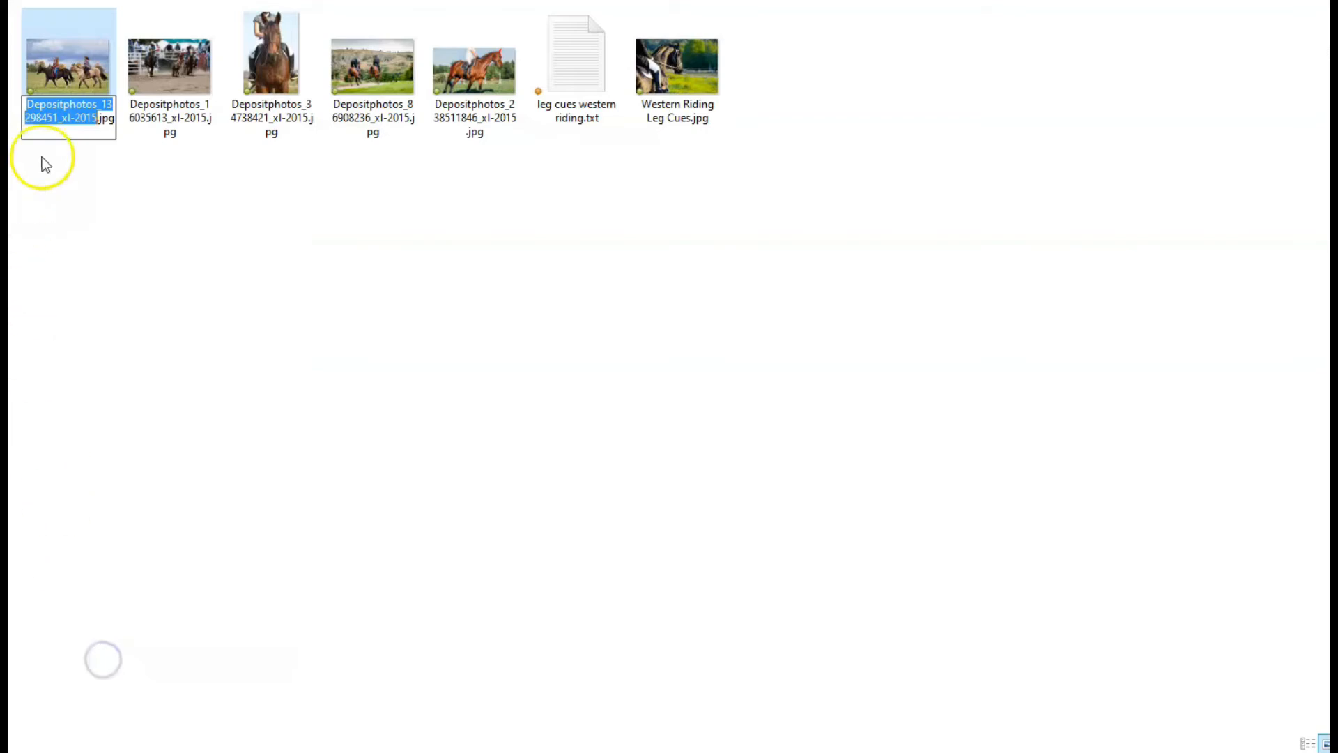
key(BackSpace)
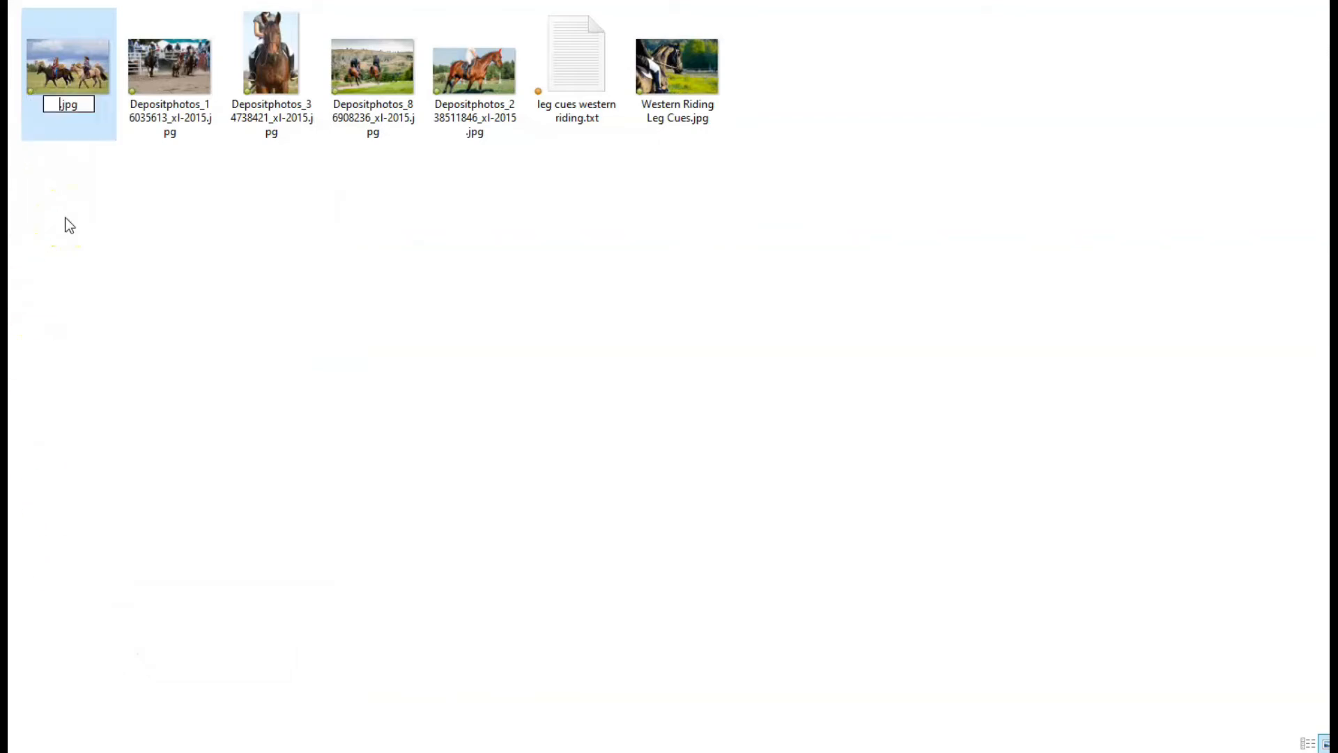
right_click(65, 217)
Step: Rename the image that has only a .jpg extension as "Leg Cues Western Riding.jpg"
right_click(66, 67)
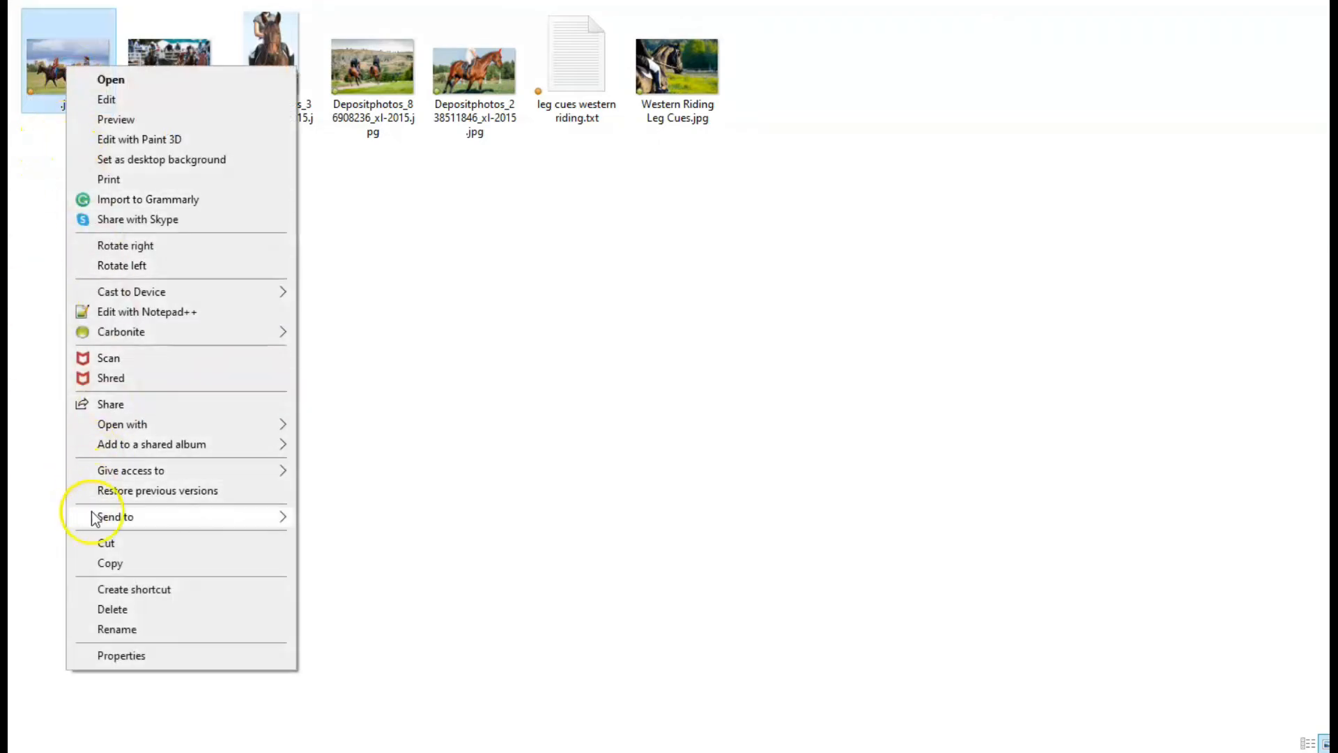
click(127, 627)
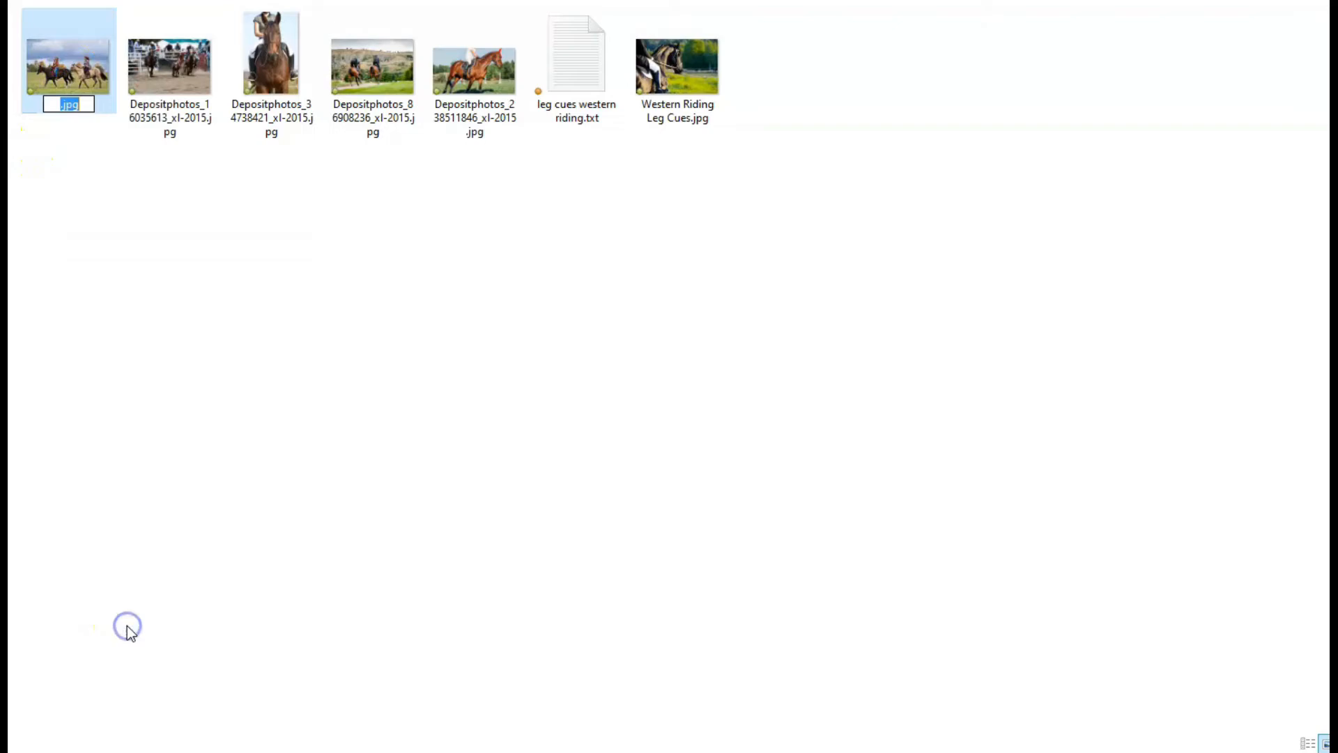
click(61, 104)
text(Leg)
text( Cues)
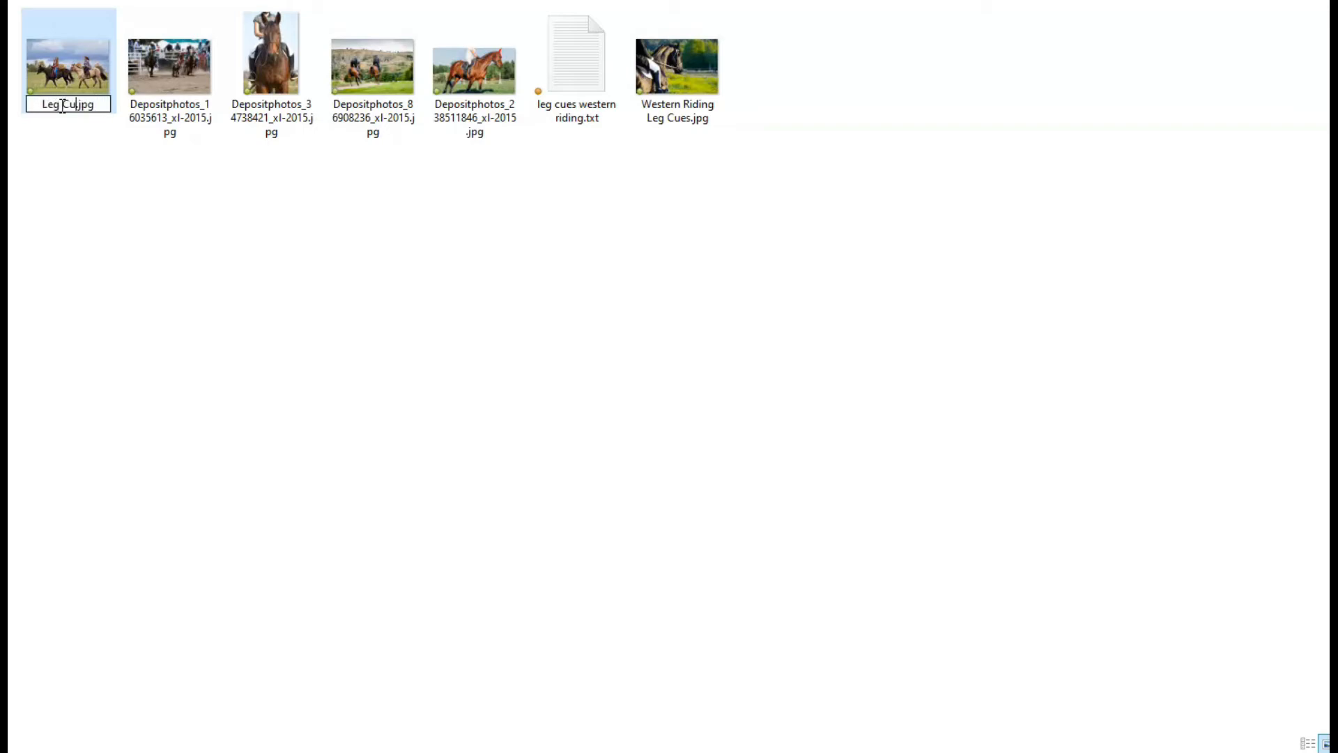
text( Western)
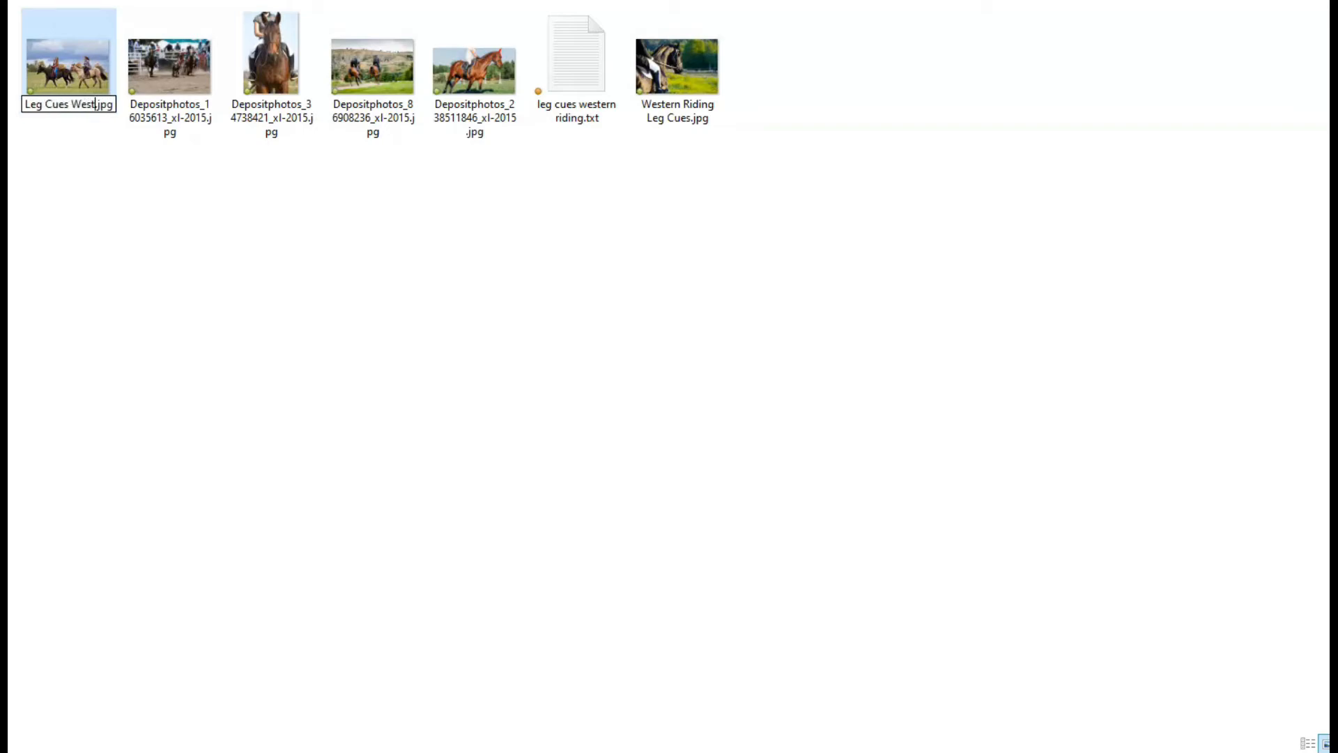
text( Ridi)
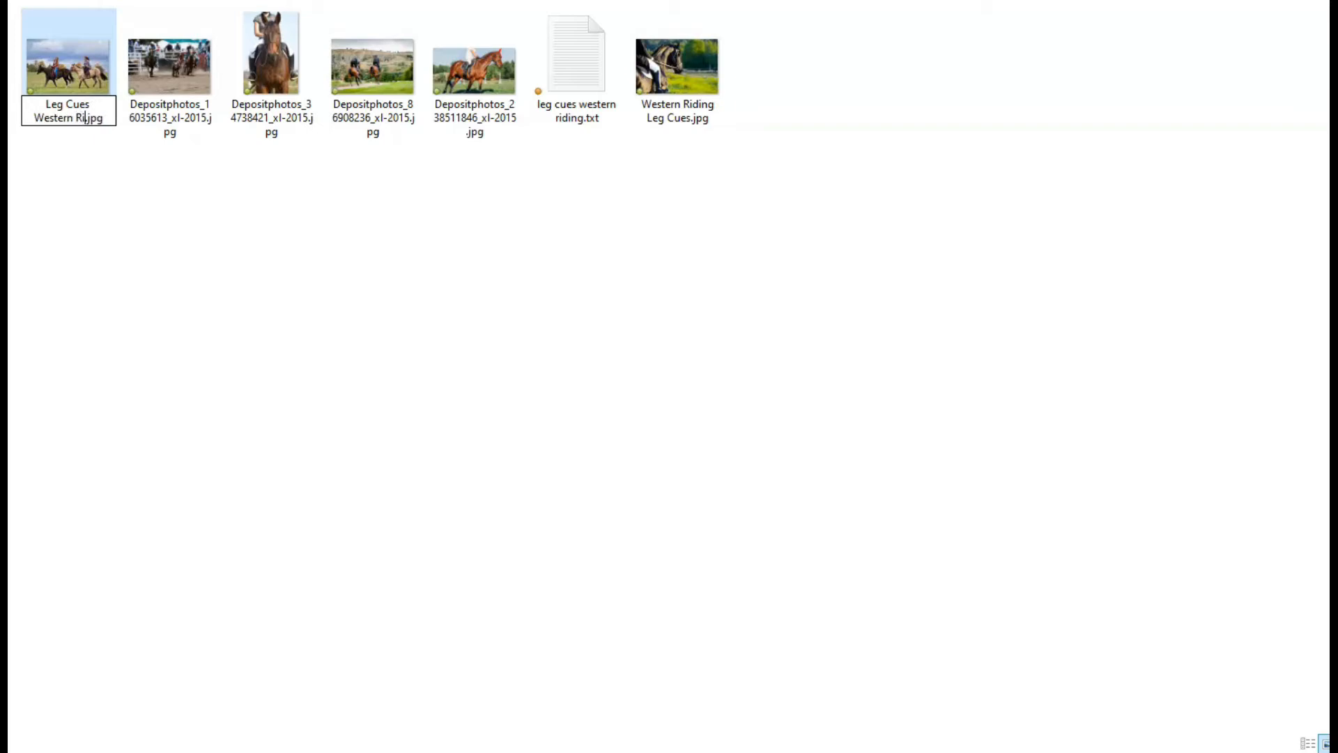
text(ng)
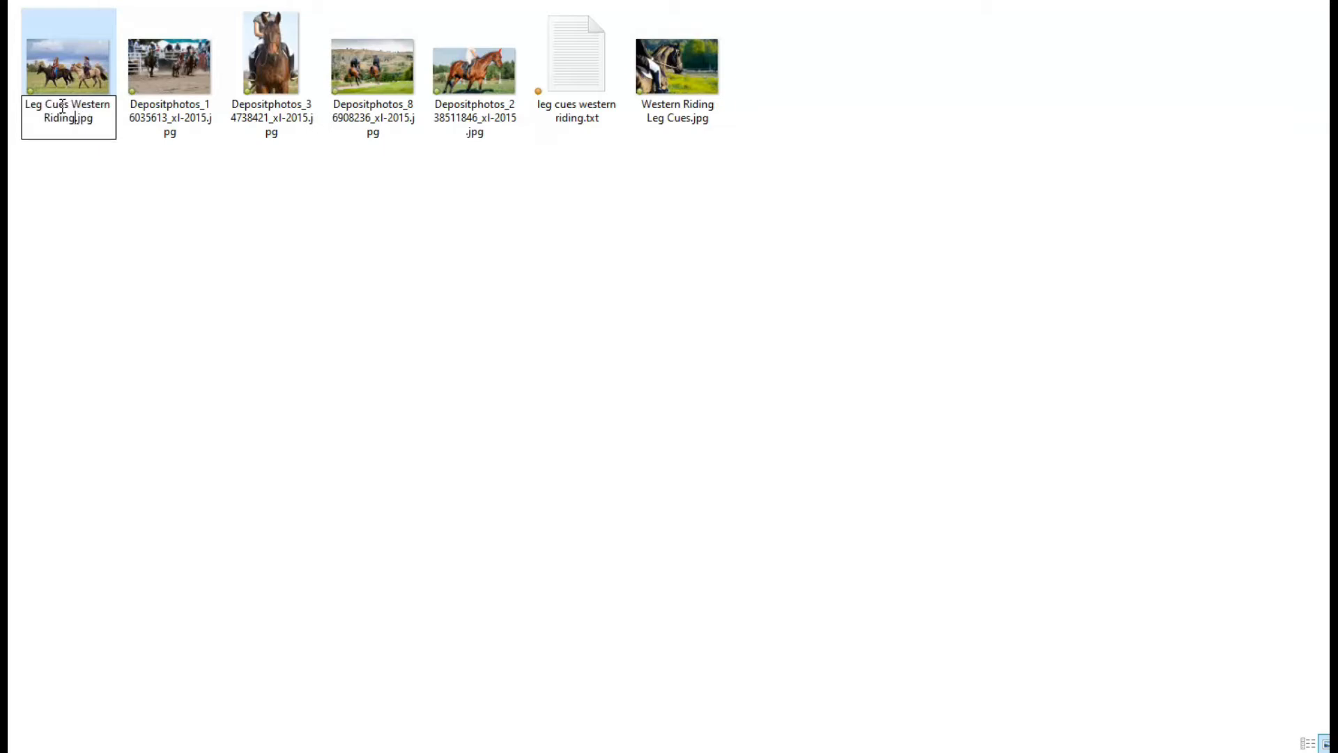
click(44, 206)
click(73, 83)
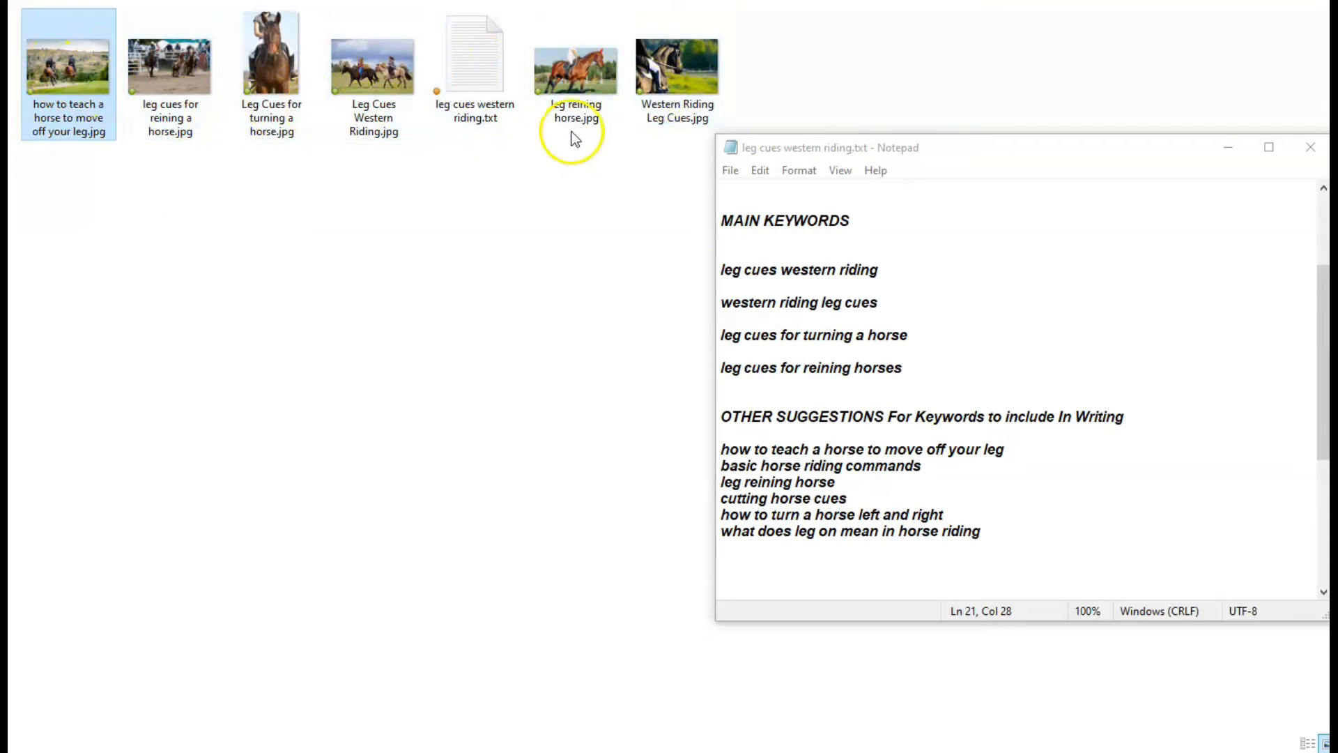
Step: Open the detailed file properties of "Leg Cues for turning a horse.jpg" and reposition the dialog to uncover the image
click(258, 59)
right_click(257, 59)
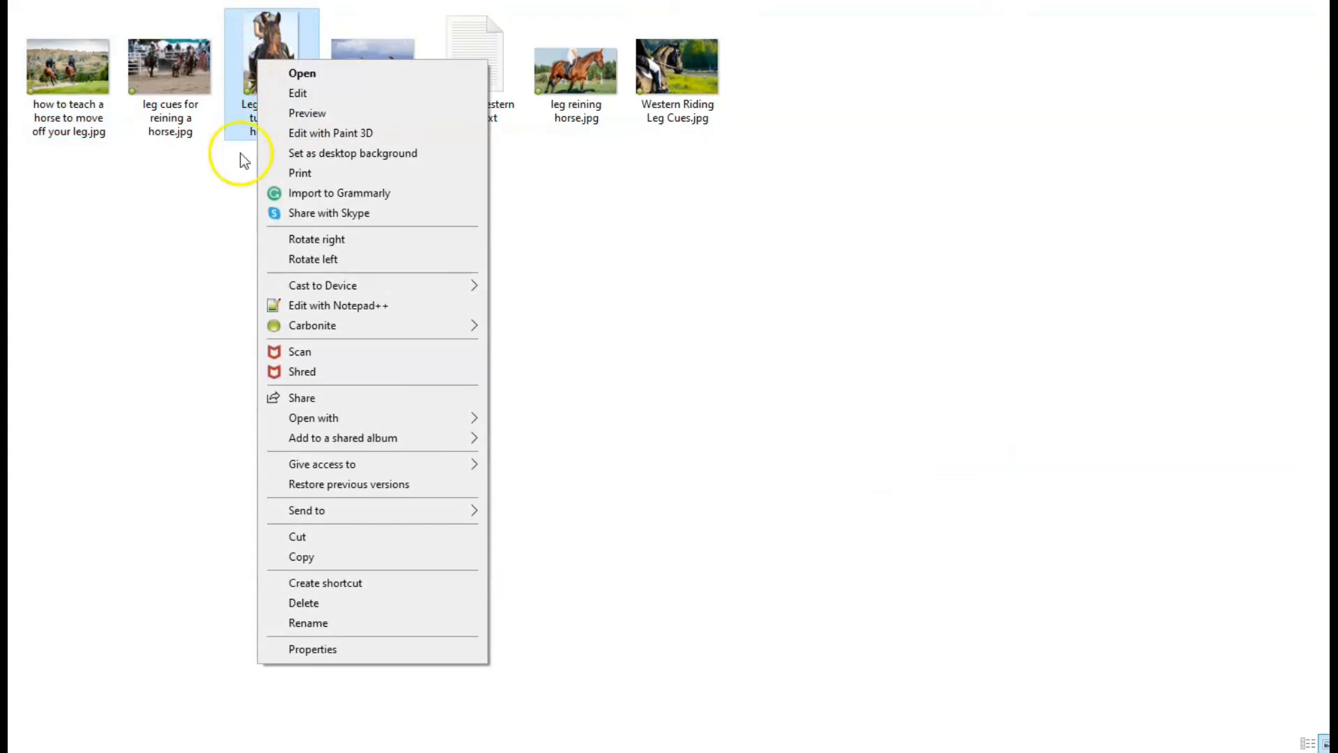
click(319, 650)
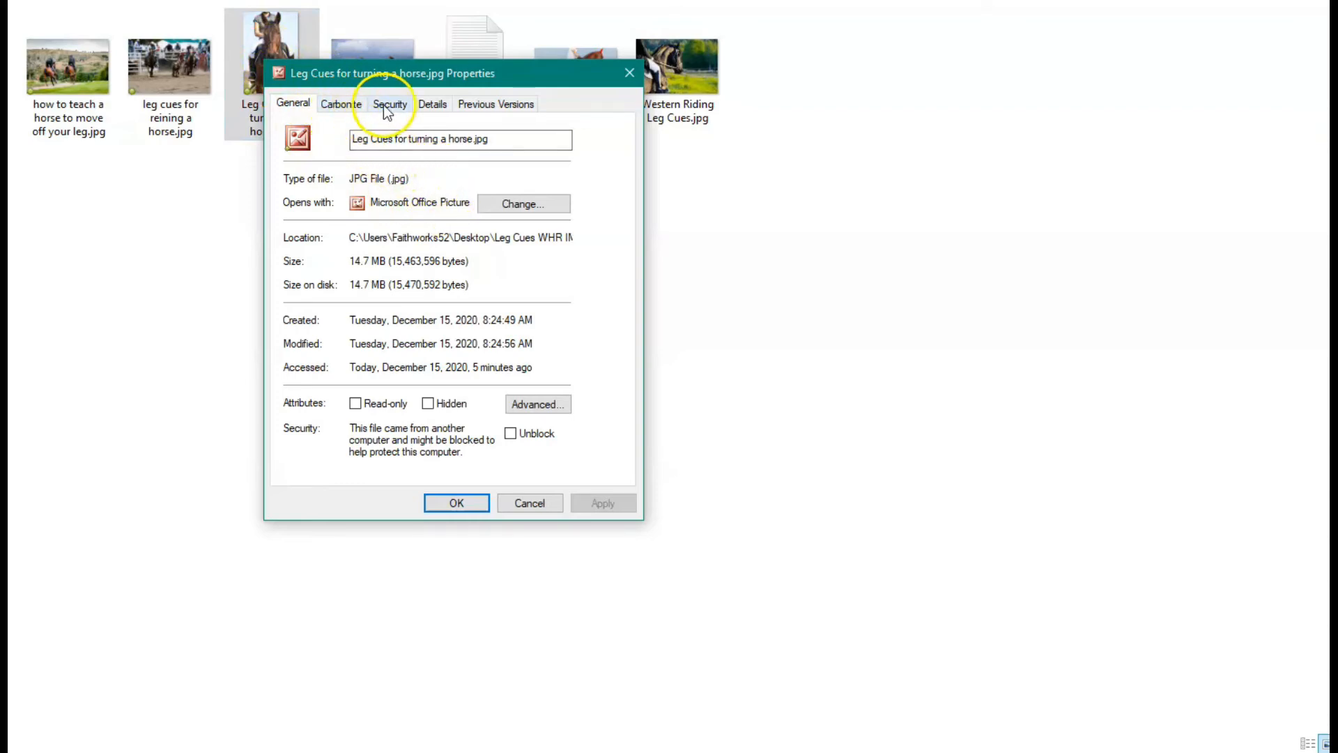
click(432, 105)
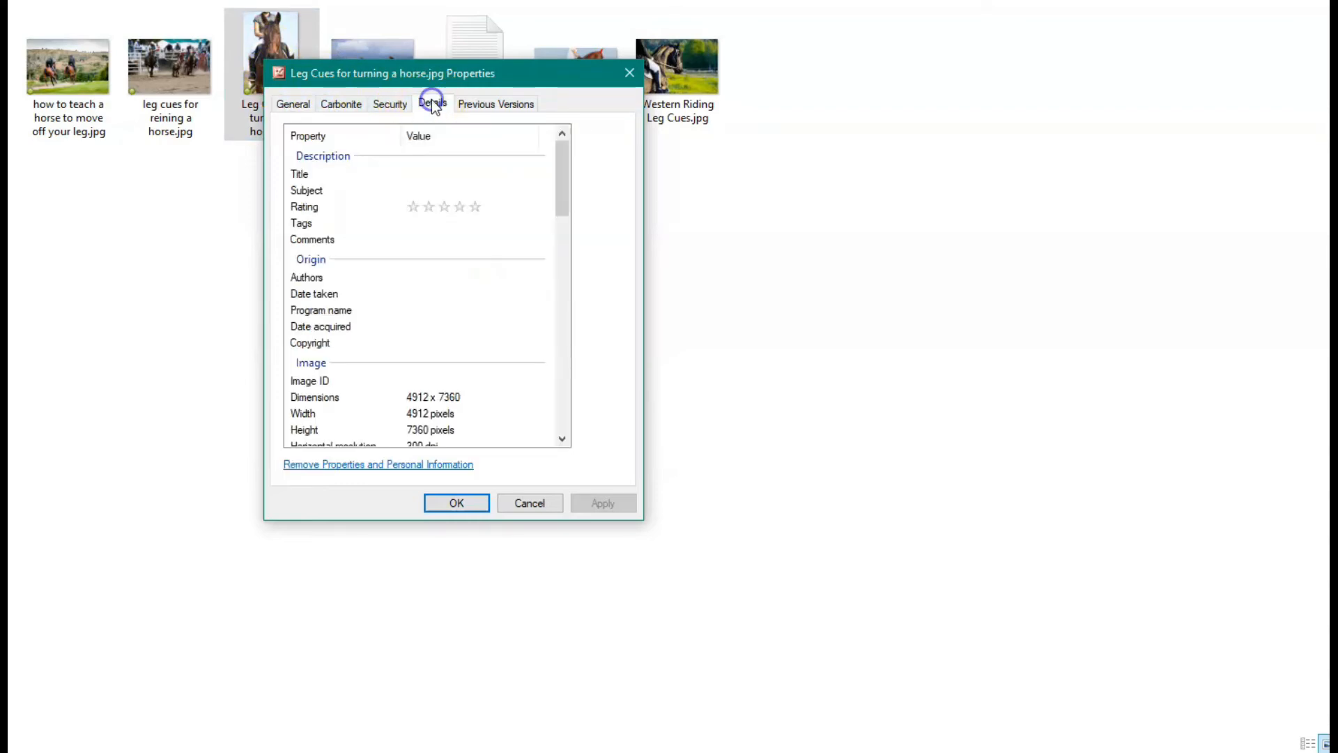
click(374, 175)
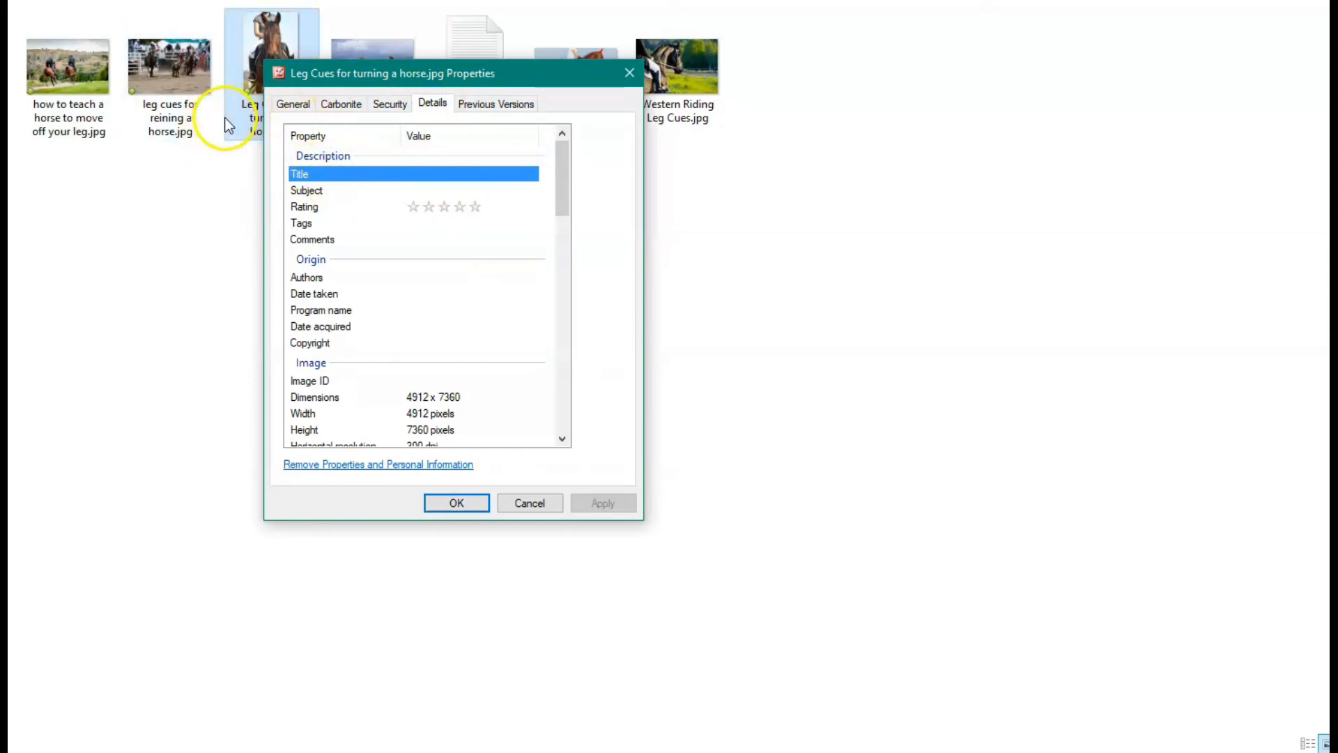
drag(525, 74, 609, 96)
Step: Set the image's Title property to "leg cues for turning a horse"
click(527, 216)
click(509, 197)
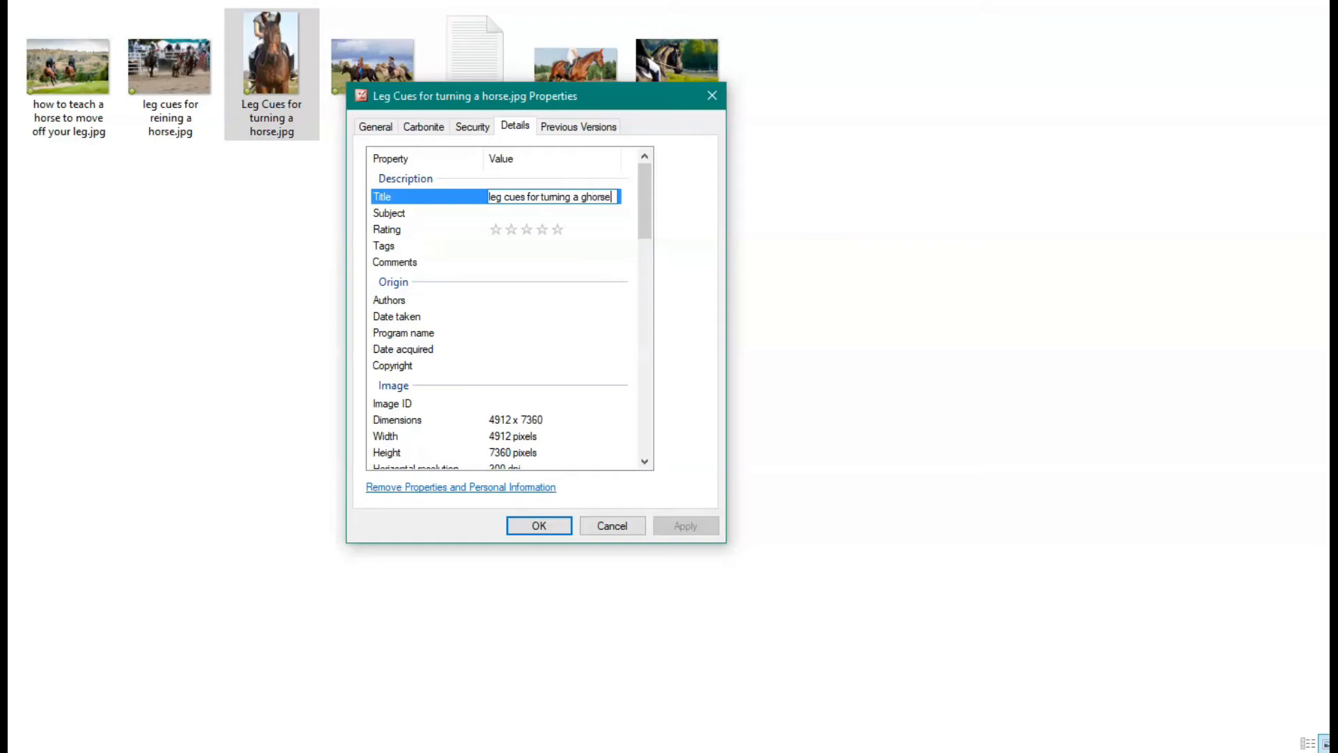
click(590, 196)
click(595, 204)
Step: Copy "leg cues western riding" from the keyword notes into the image's Subject property, and try to give it a five-star rating
click(503, 212)
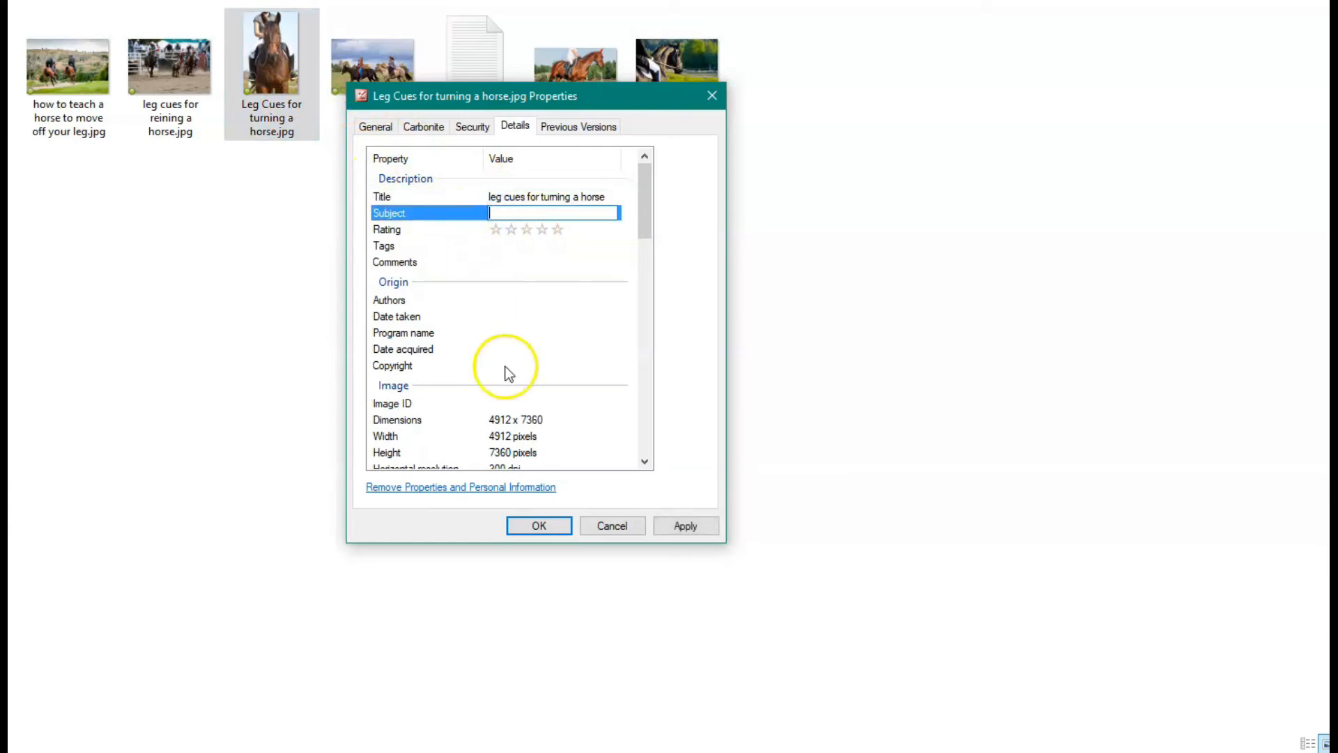
click(806, 751)
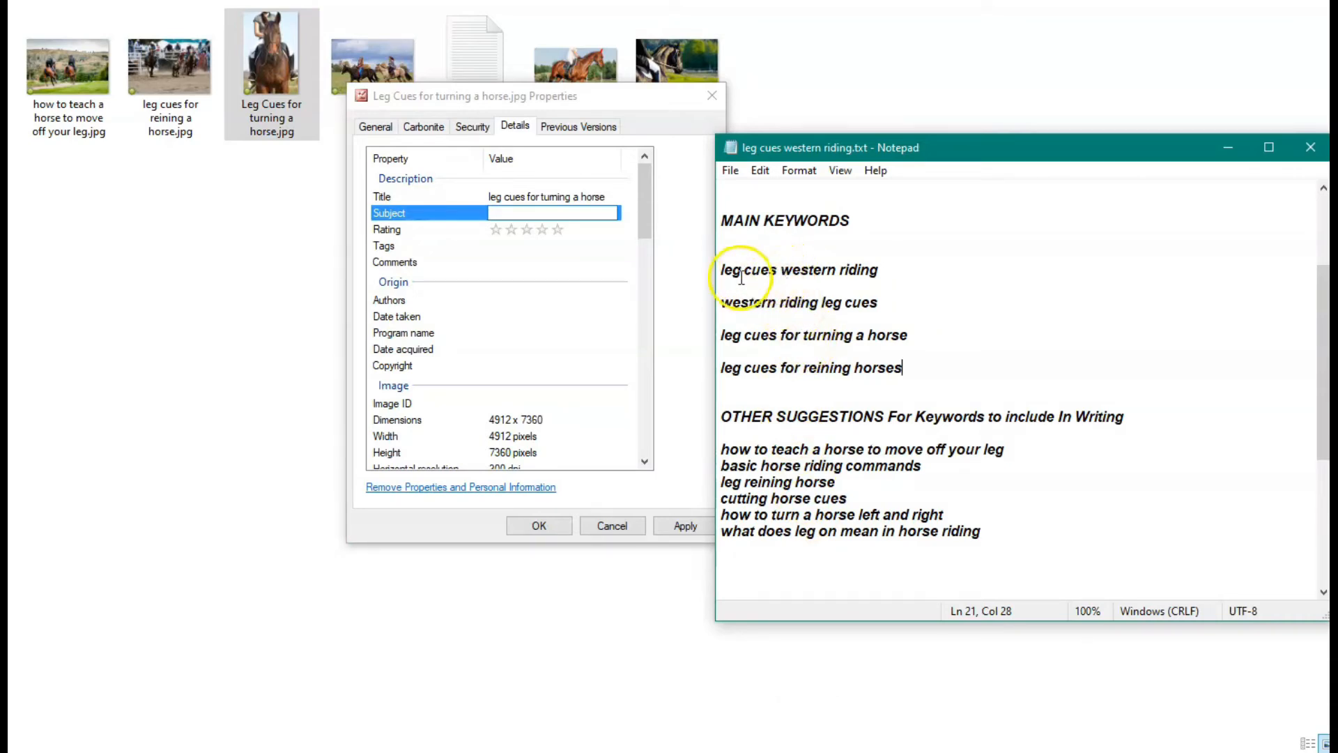
drag(721, 273, 858, 277)
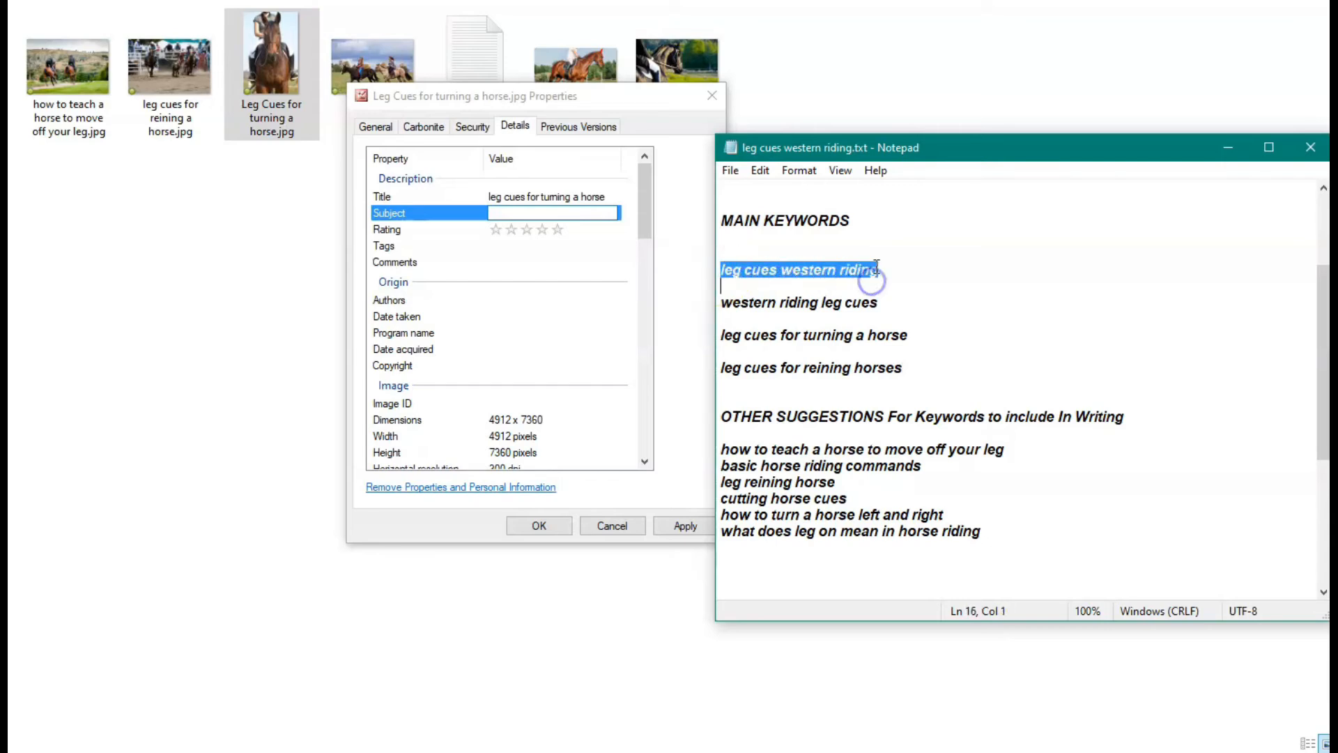
right_click(876, 267)
click(914, 321)
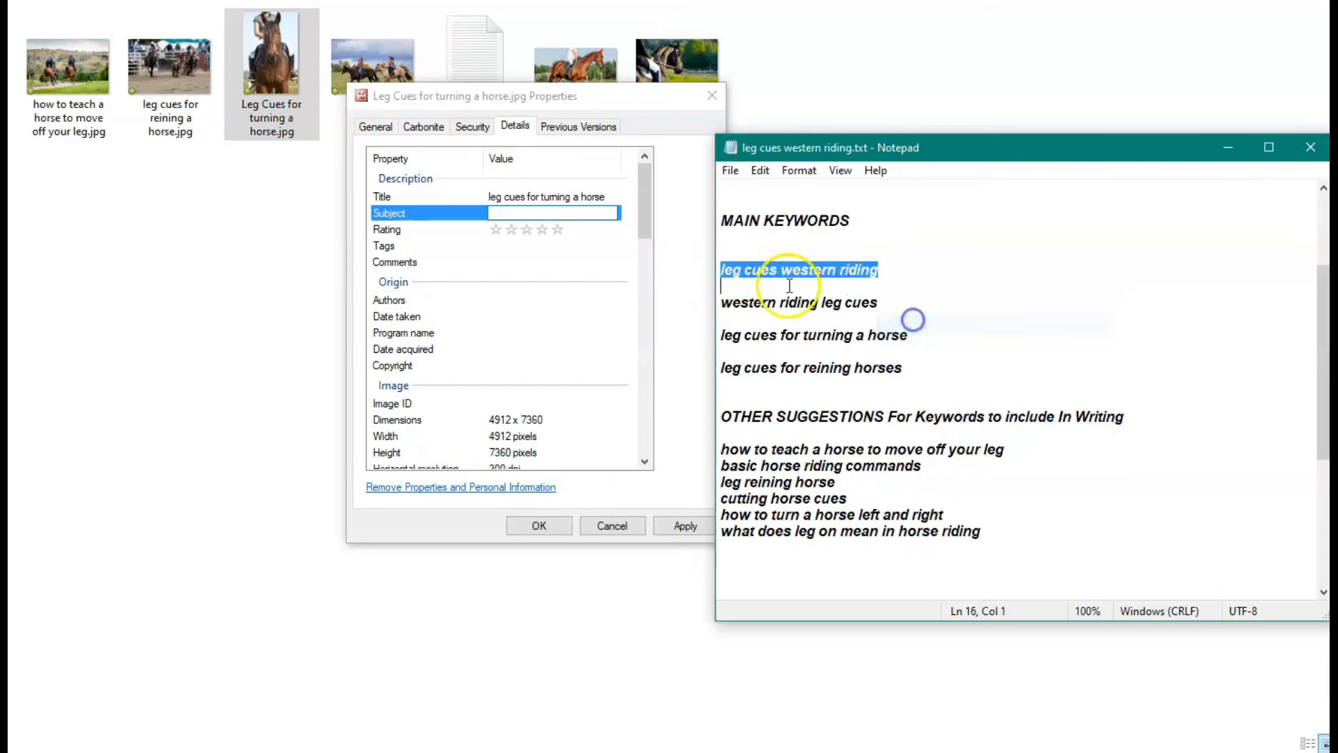
click(530, 214)
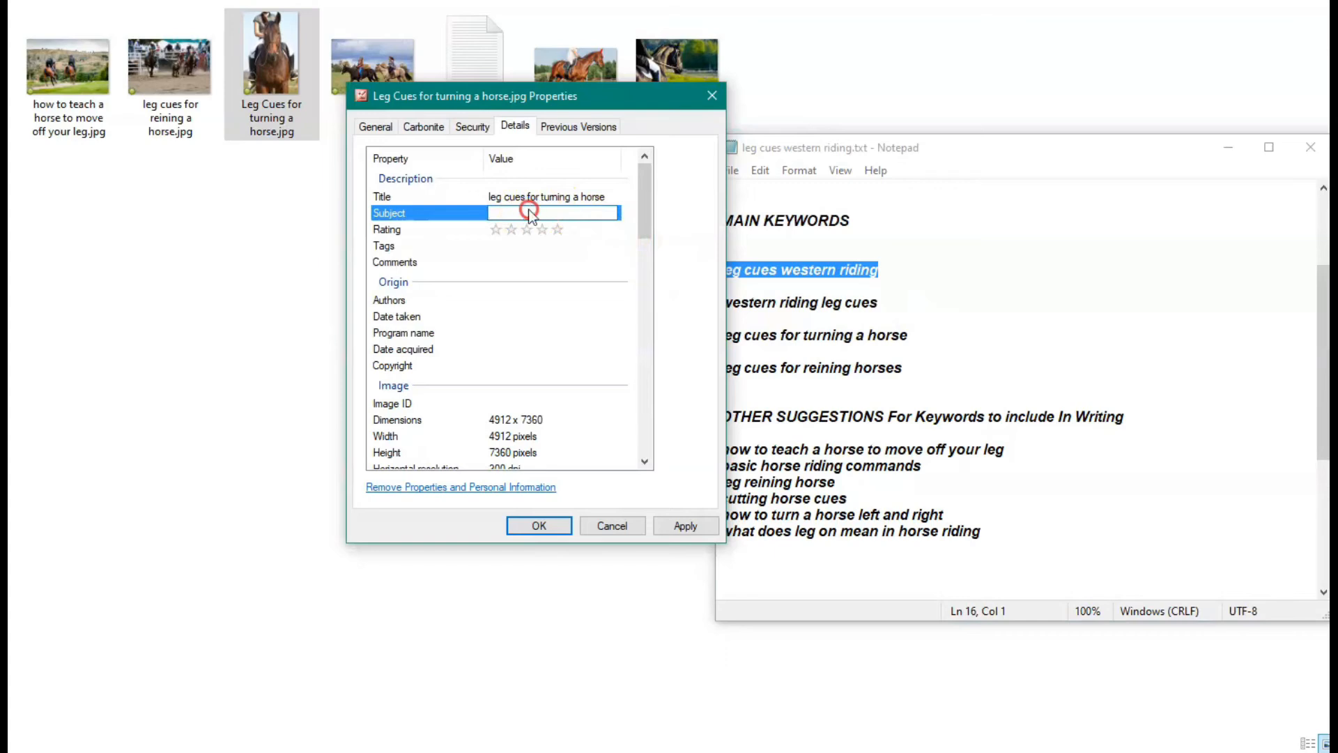
right_click(530, 213)
click(573, 290)
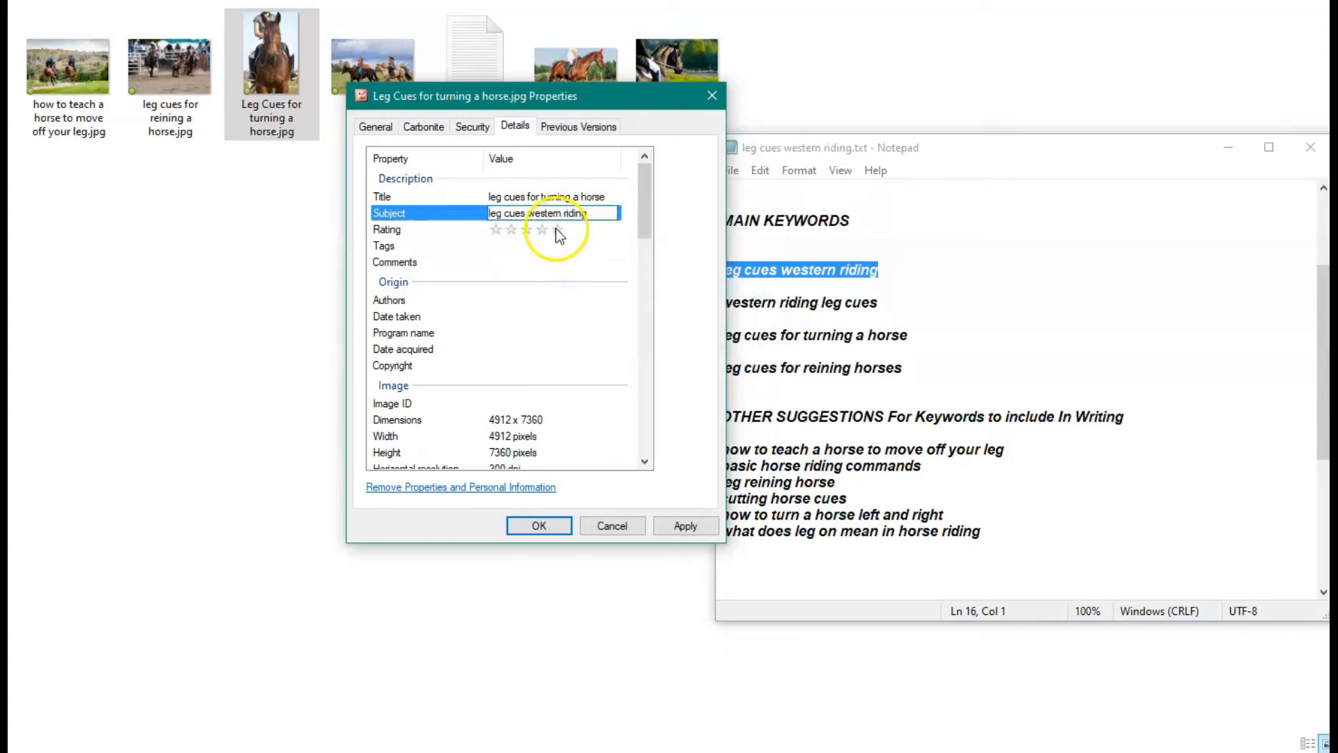
click(556, 230)
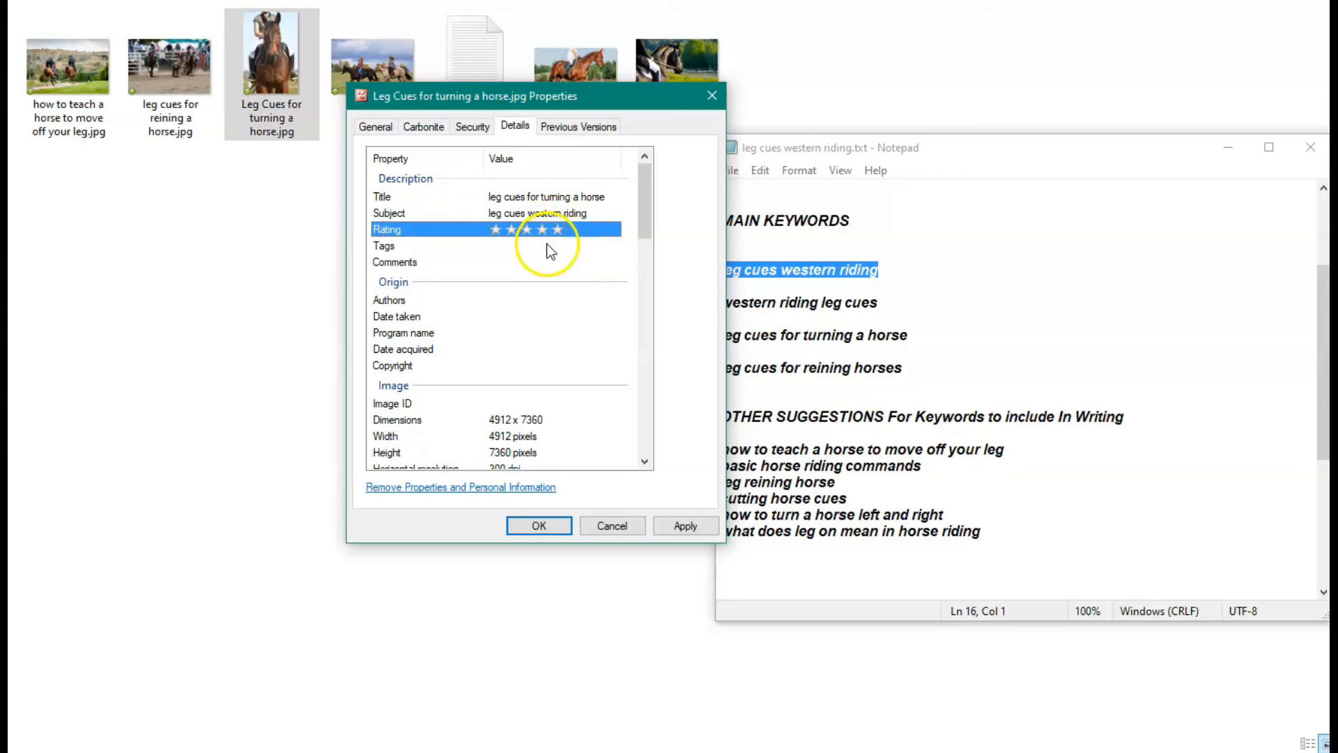
Step: Copy all the keywords under Tags List For Properties in Image optimization from the notes for the image's Tags property
click(496, 247)
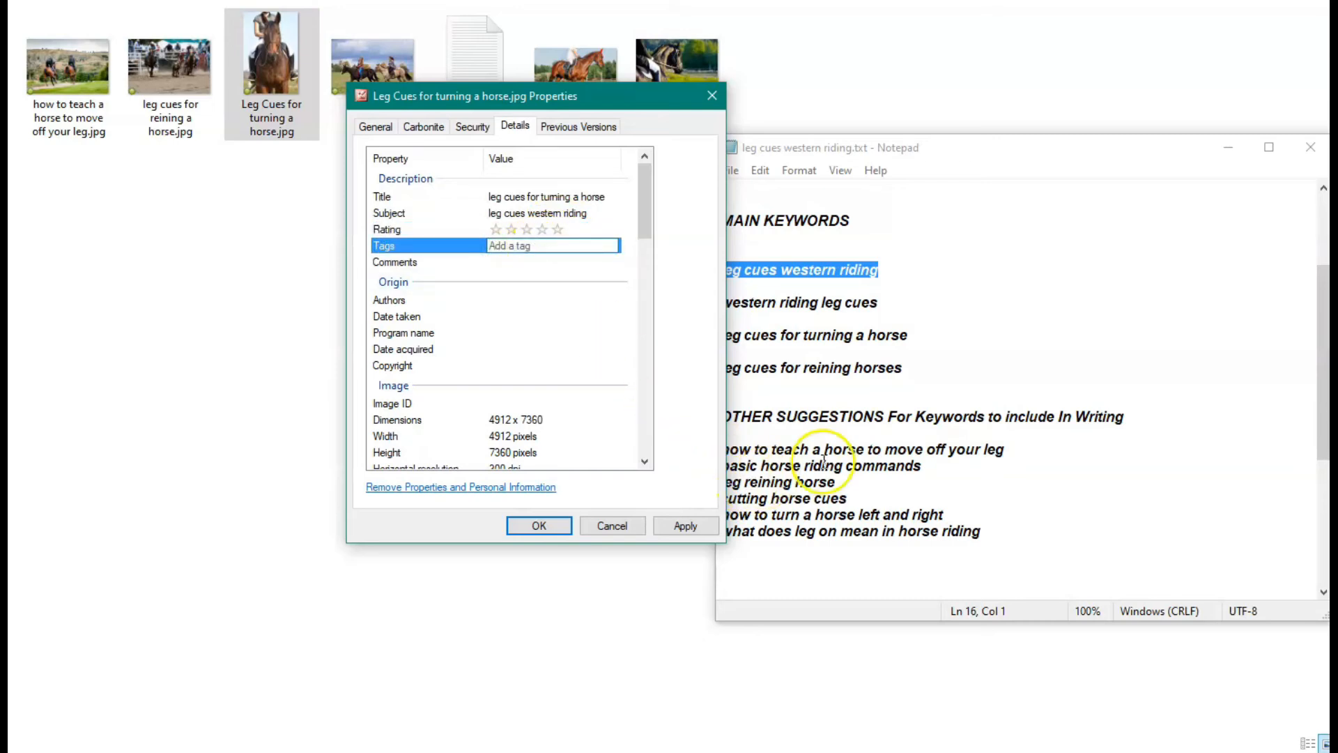
scroll(983, 482, down, 4)
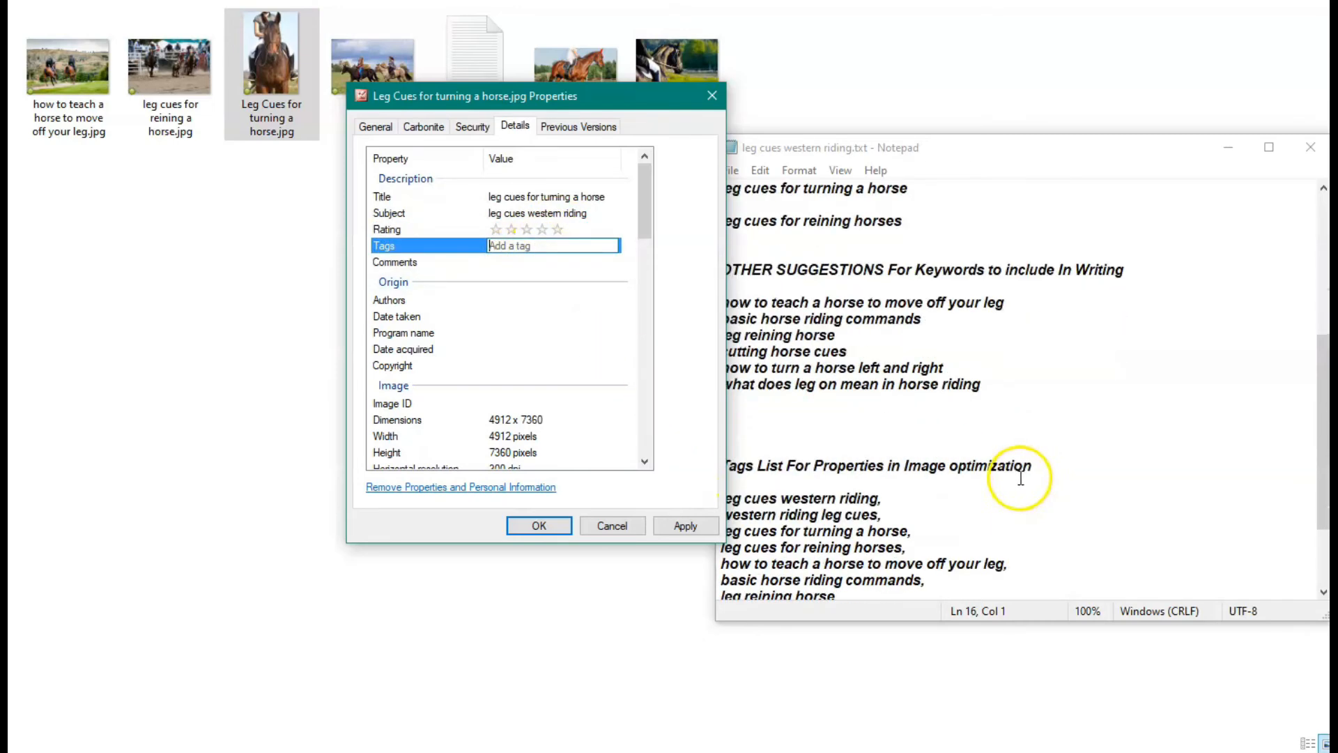
drag(630, 97, 548, 125)
scroll(801, 425, down, 1)
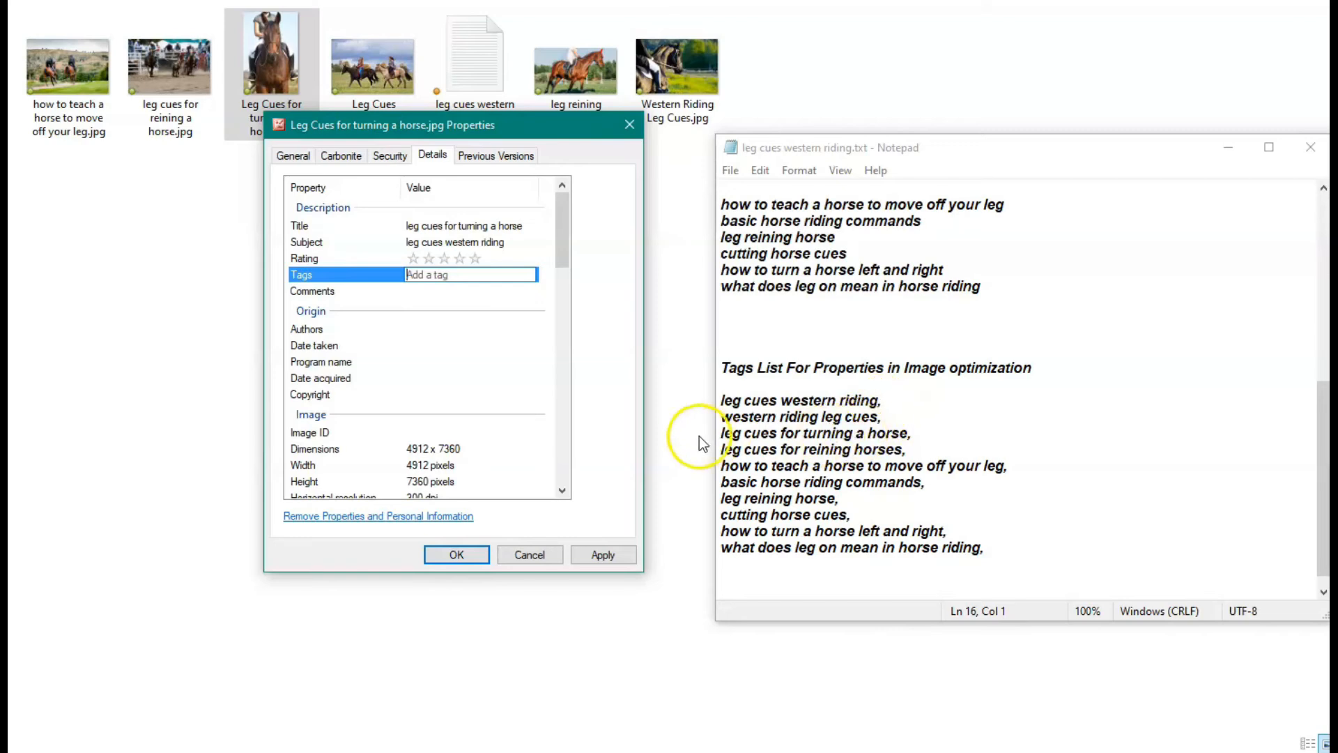
click(724, 400)
drag(724, 400, 977, 566)
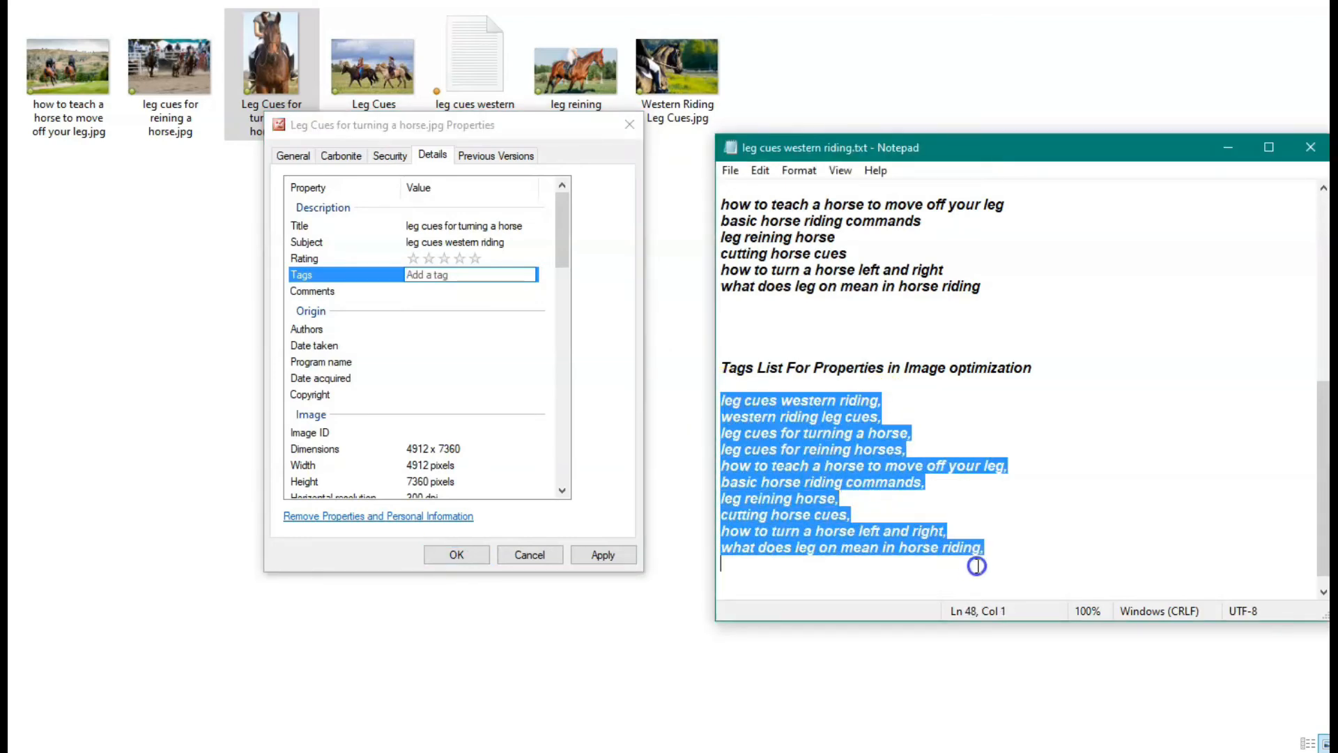
right_click(923, 512)
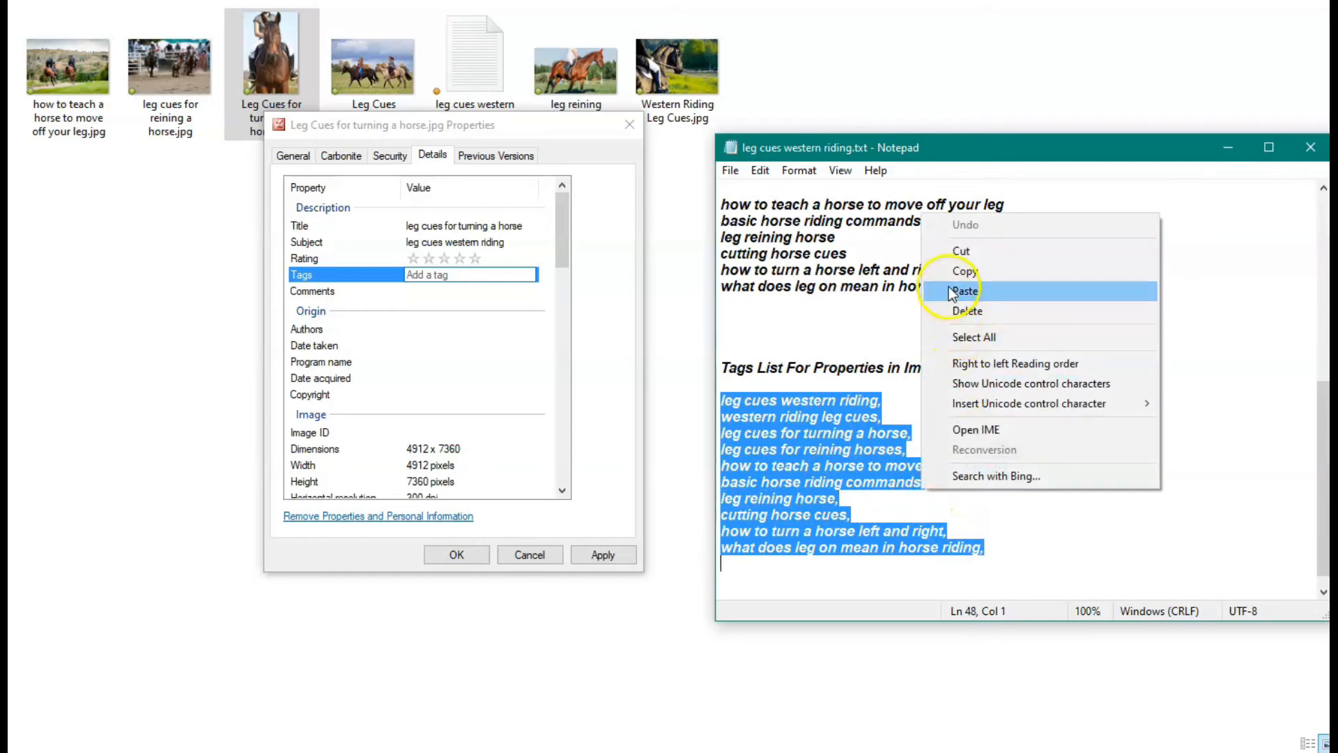
click(966, 271)
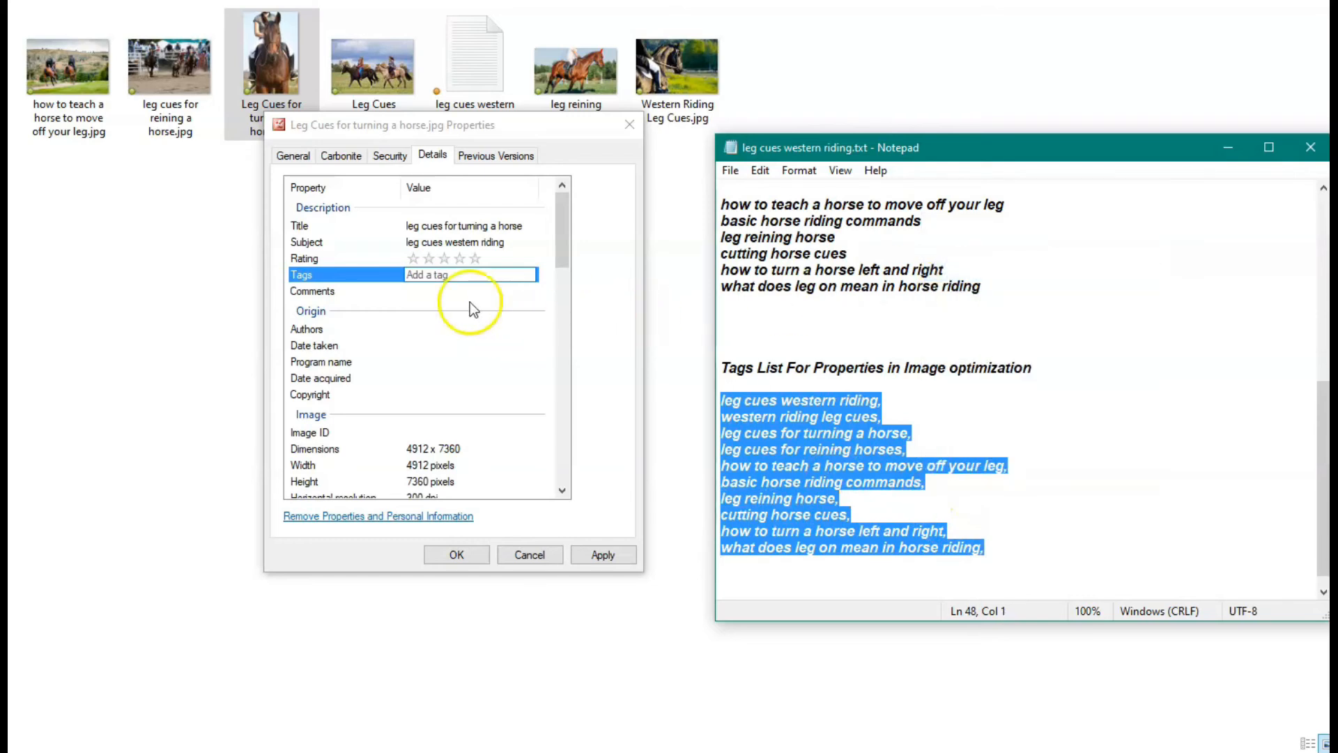
Step: Paste the copied keyword list into the image's Tags property and save the file properties
click(429, 277)
right_click(420, 274)
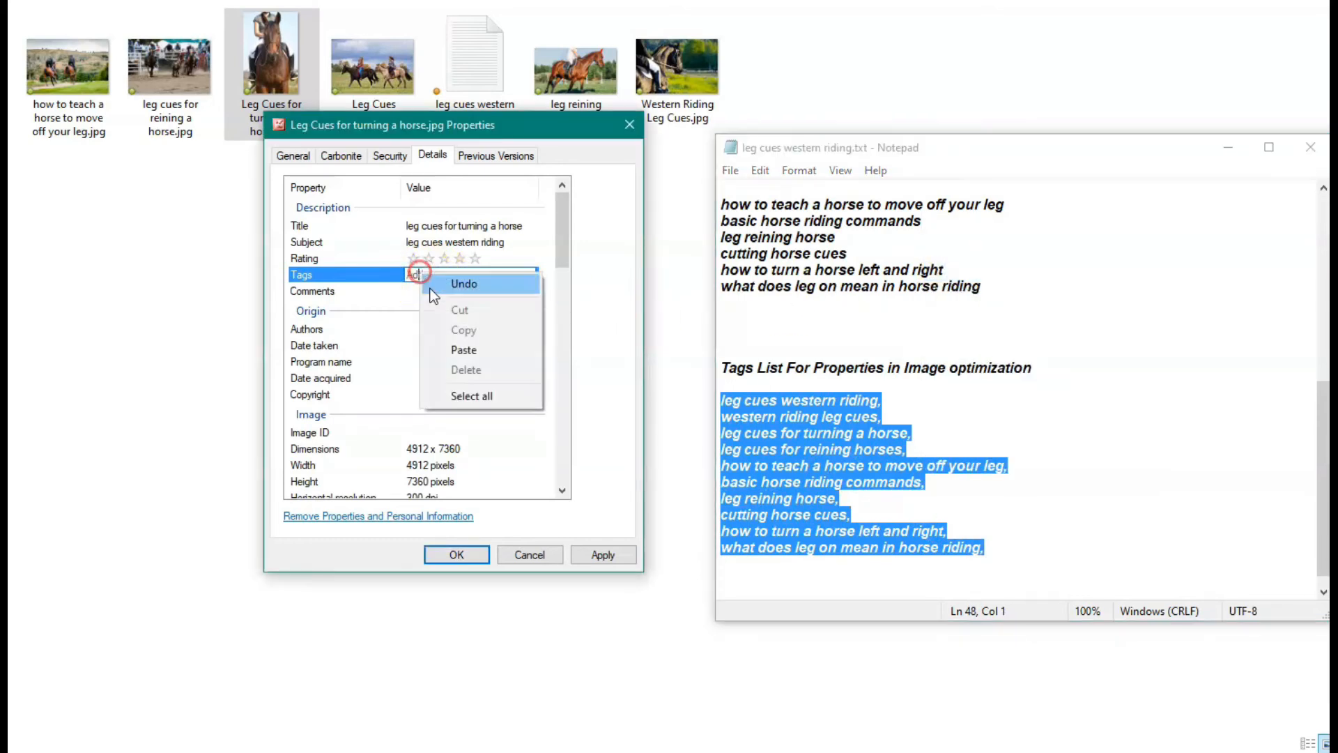
click(464, 350)
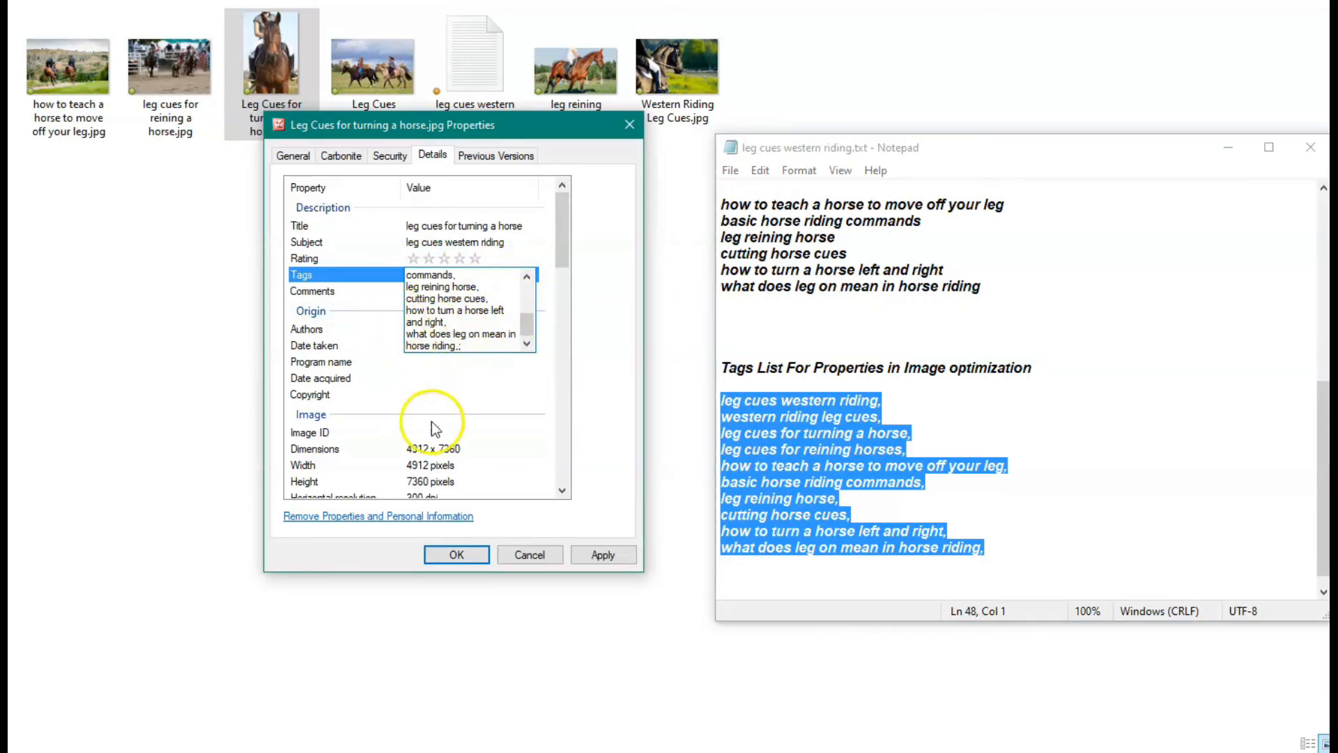
scroll(458, 441, down, 1)
scroll(449, 425, down, 3)
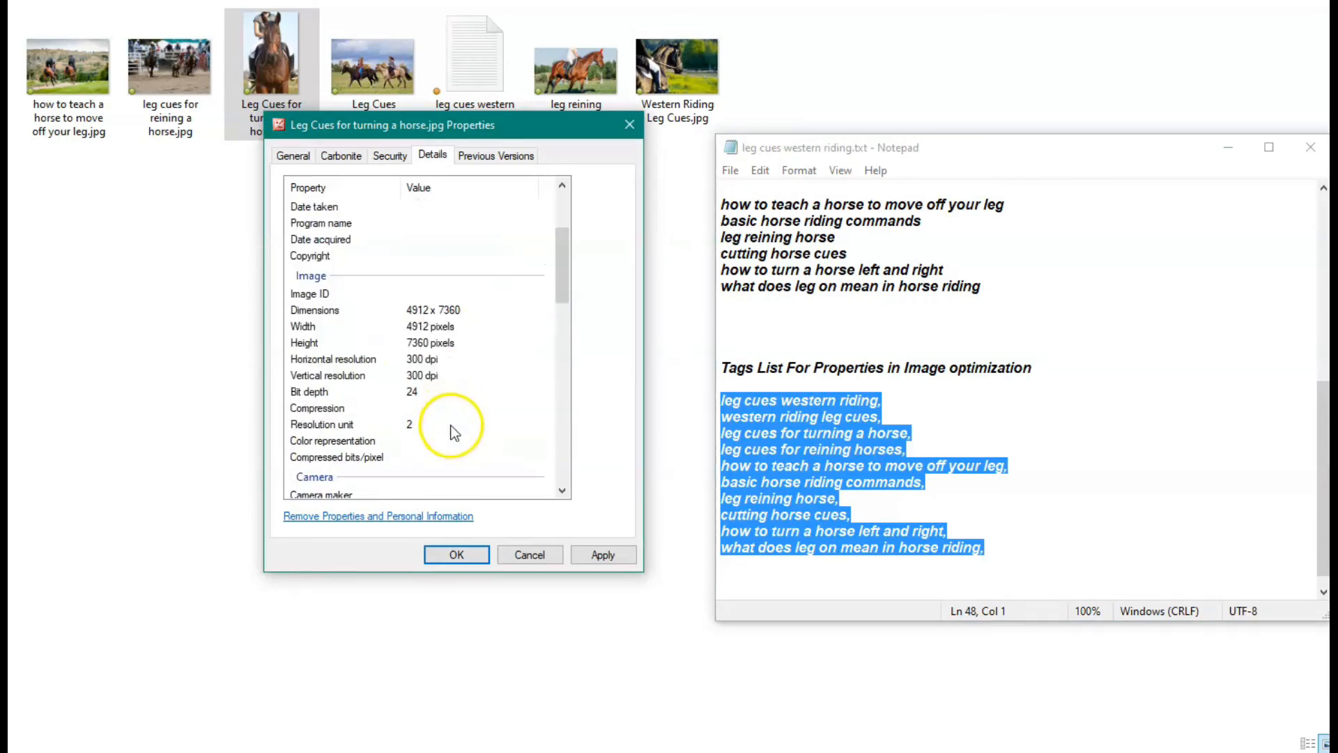
click(457, 555)
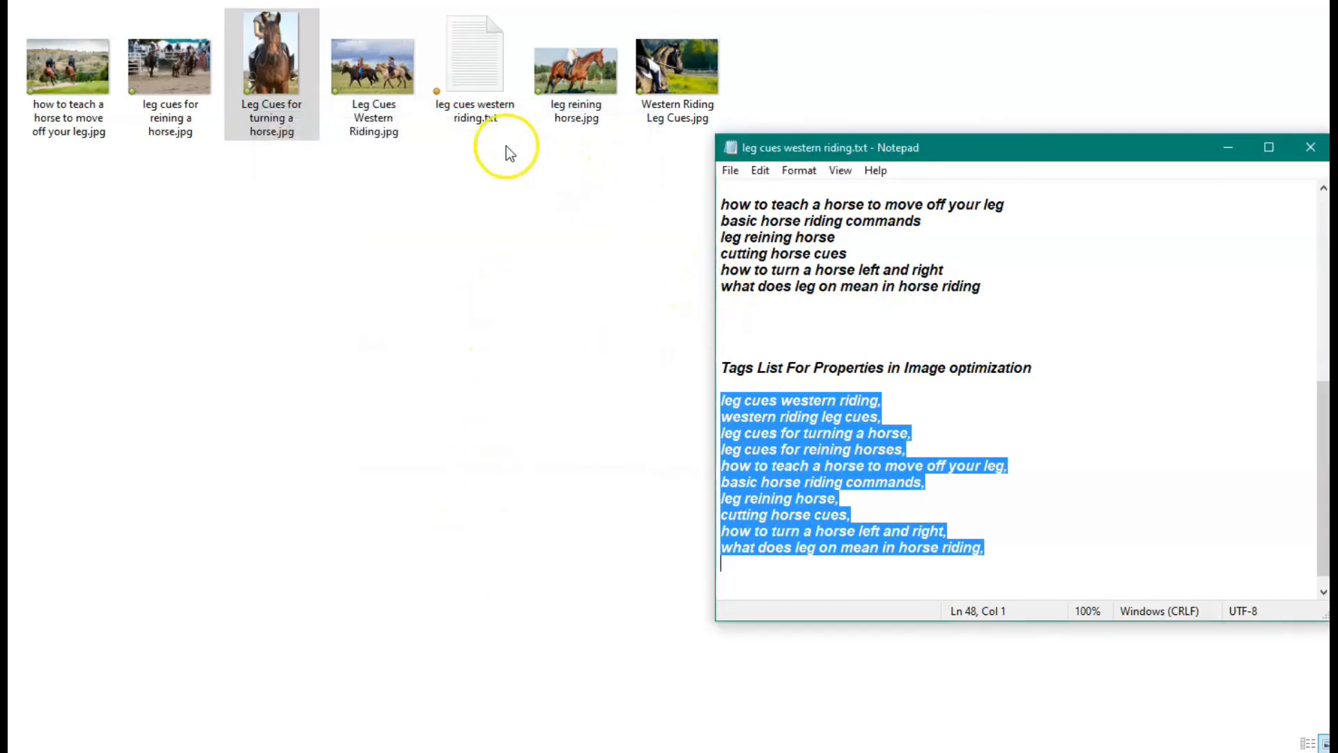
Step: Give "Leg Cues for turning a horse.jpg" a five-star rating in its detail properties and save the change
right_click(272, 43)
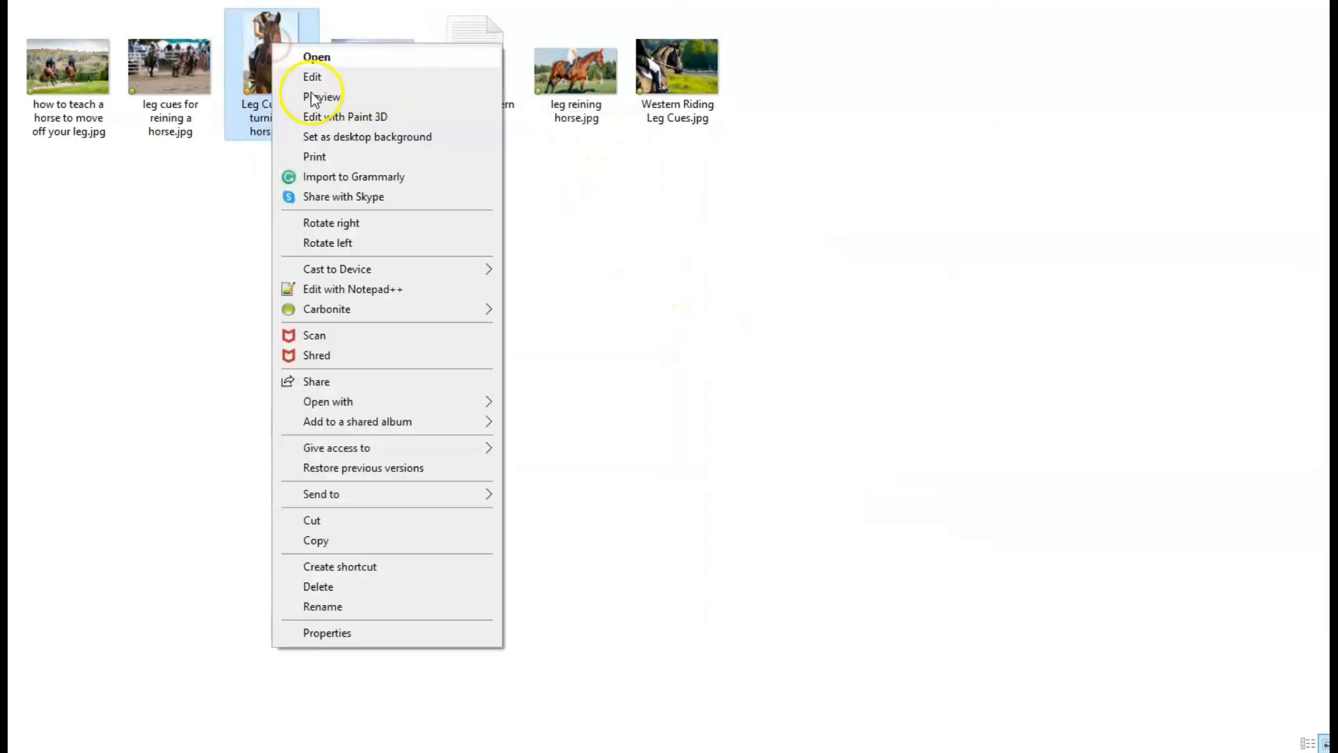
click(327, 632)
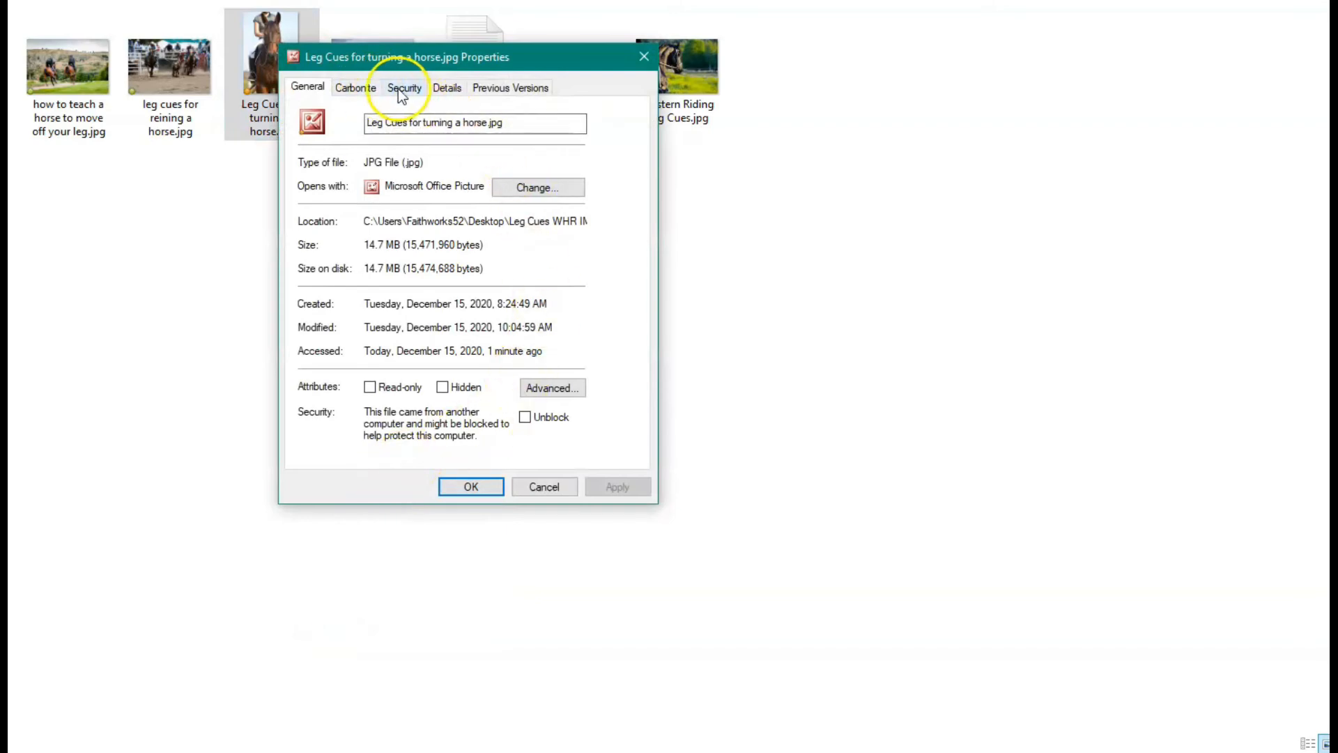
click(440, 87)
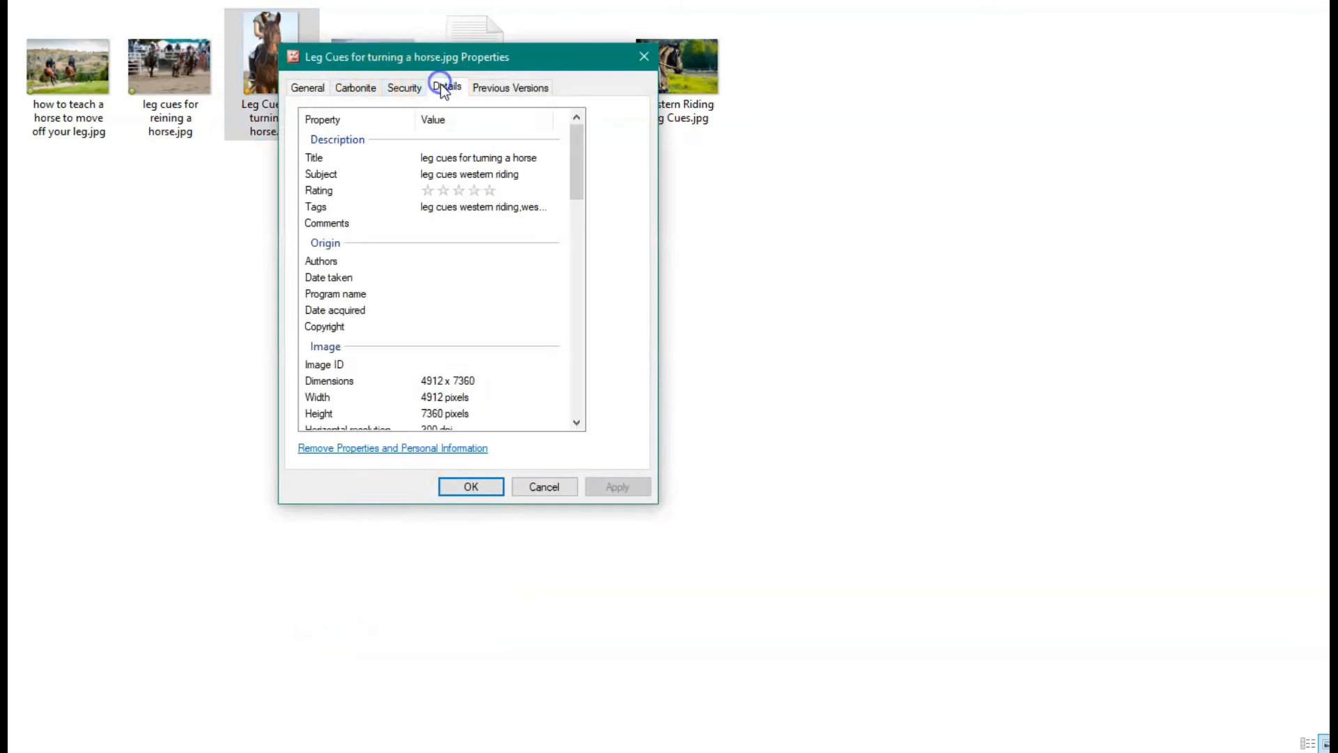
click(491, 191)
click(495, 190)
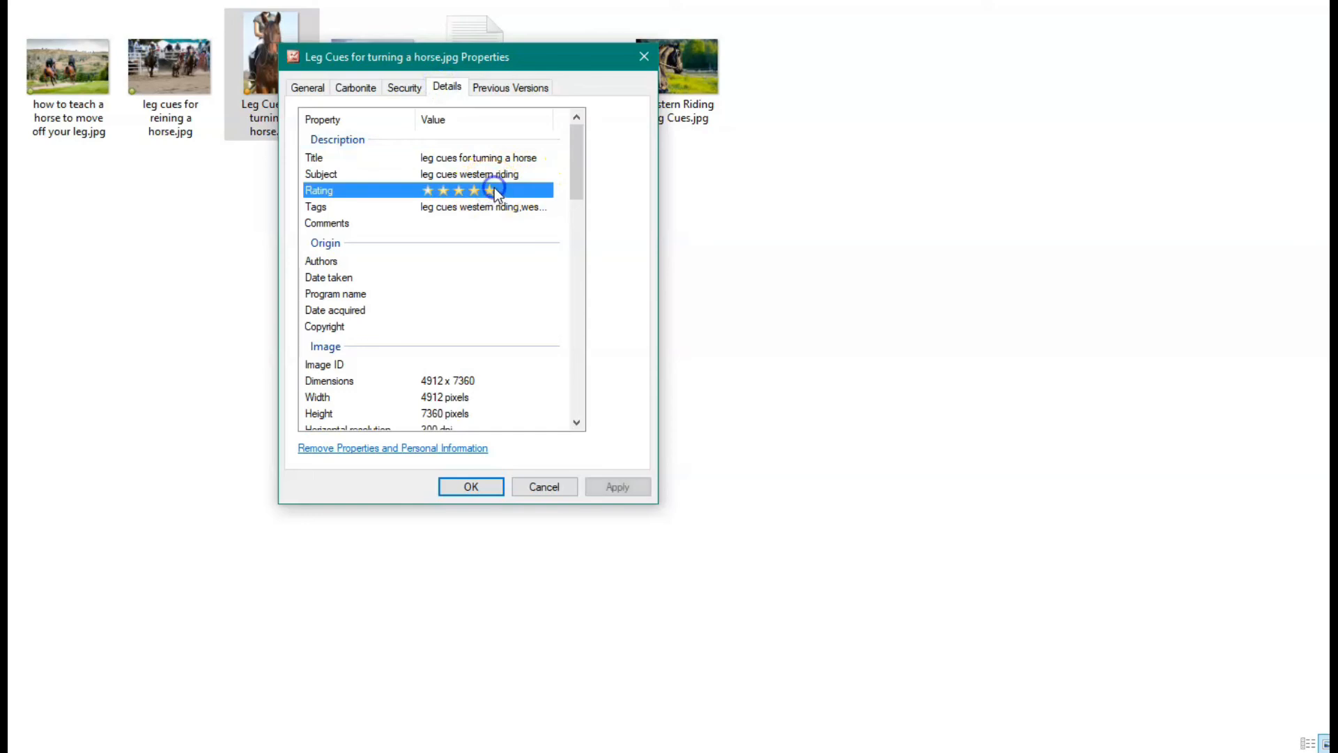
click(473, 488)
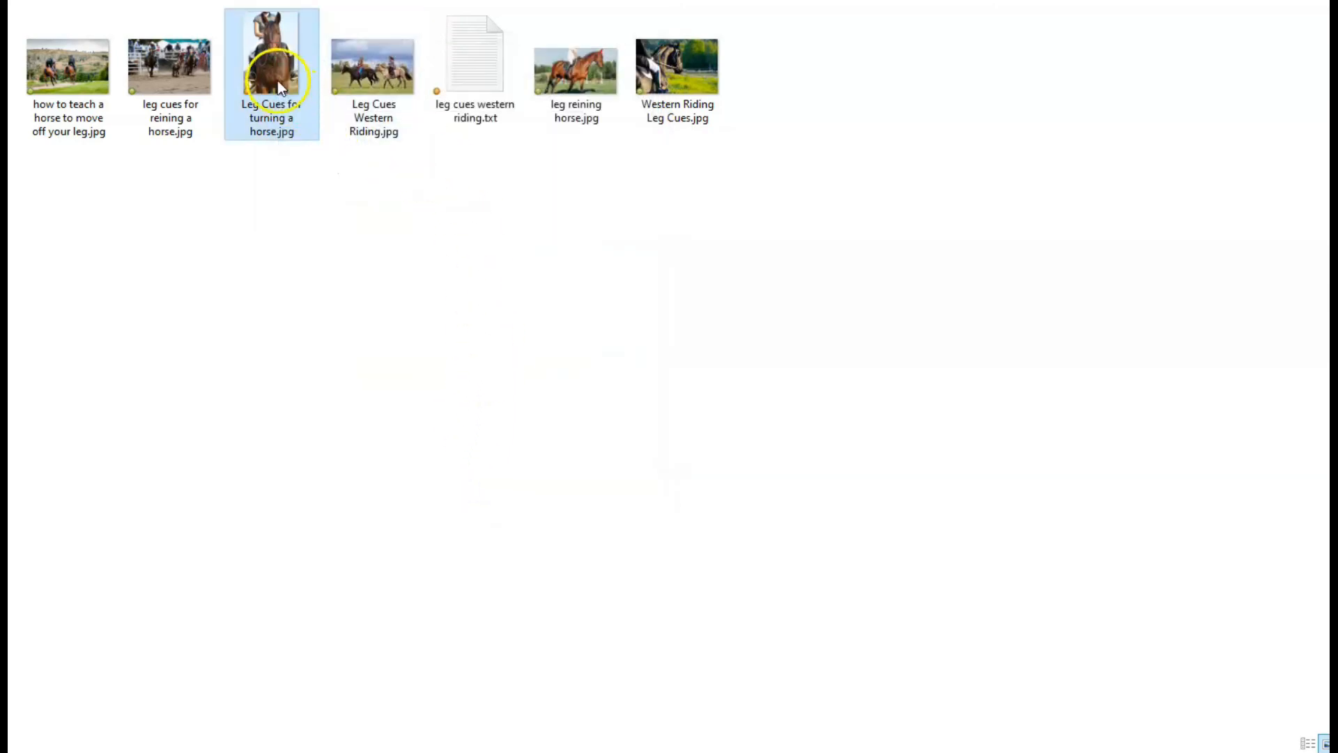
Step: Reopen the detail properties of "Leg Cues for turning a horse.jpg" and check its title, subject, rating and tags
right_click(257, 44)
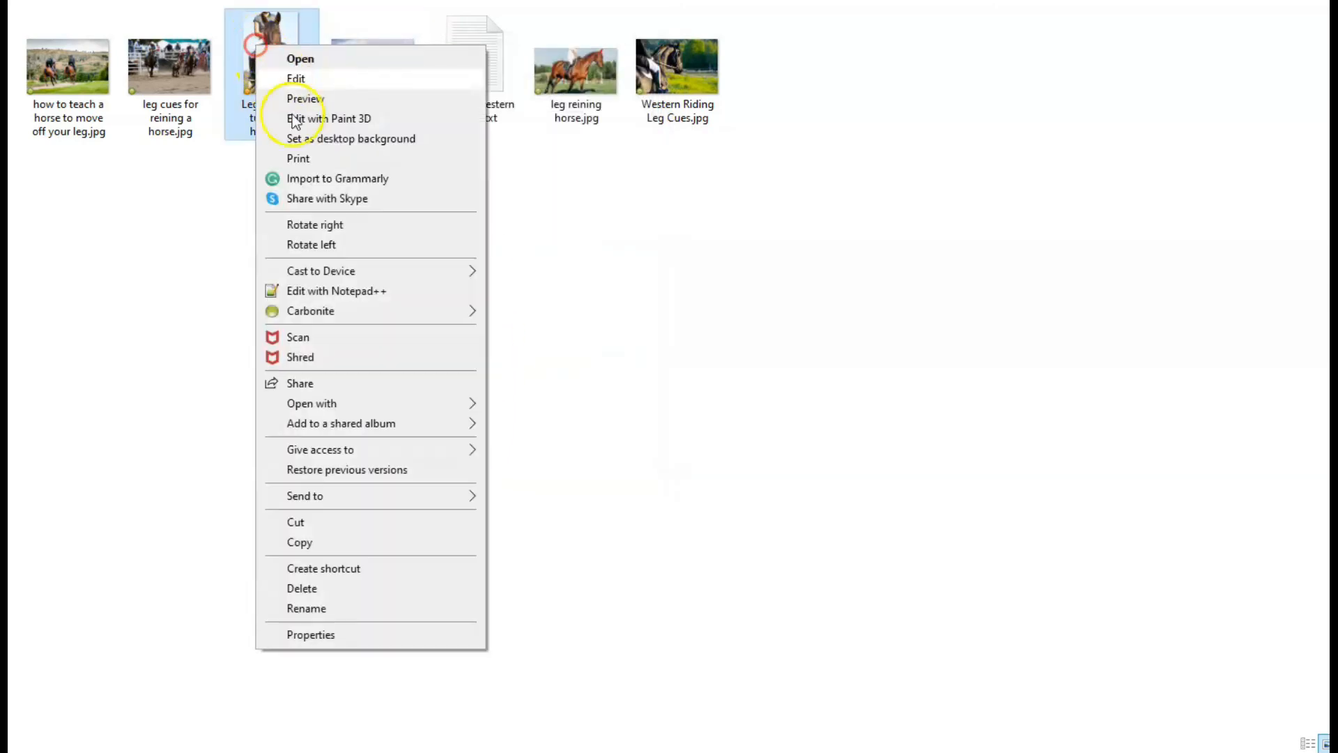
click(311, 635)
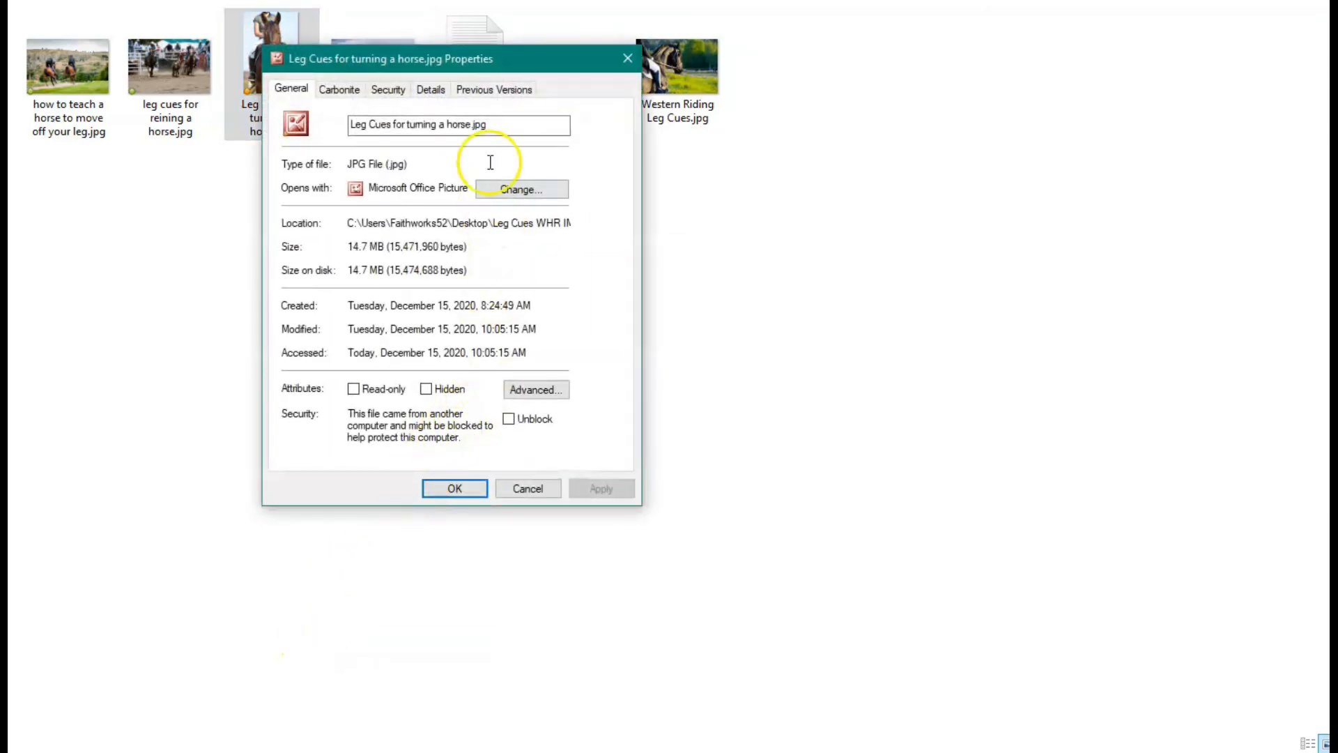
click(430, 91)
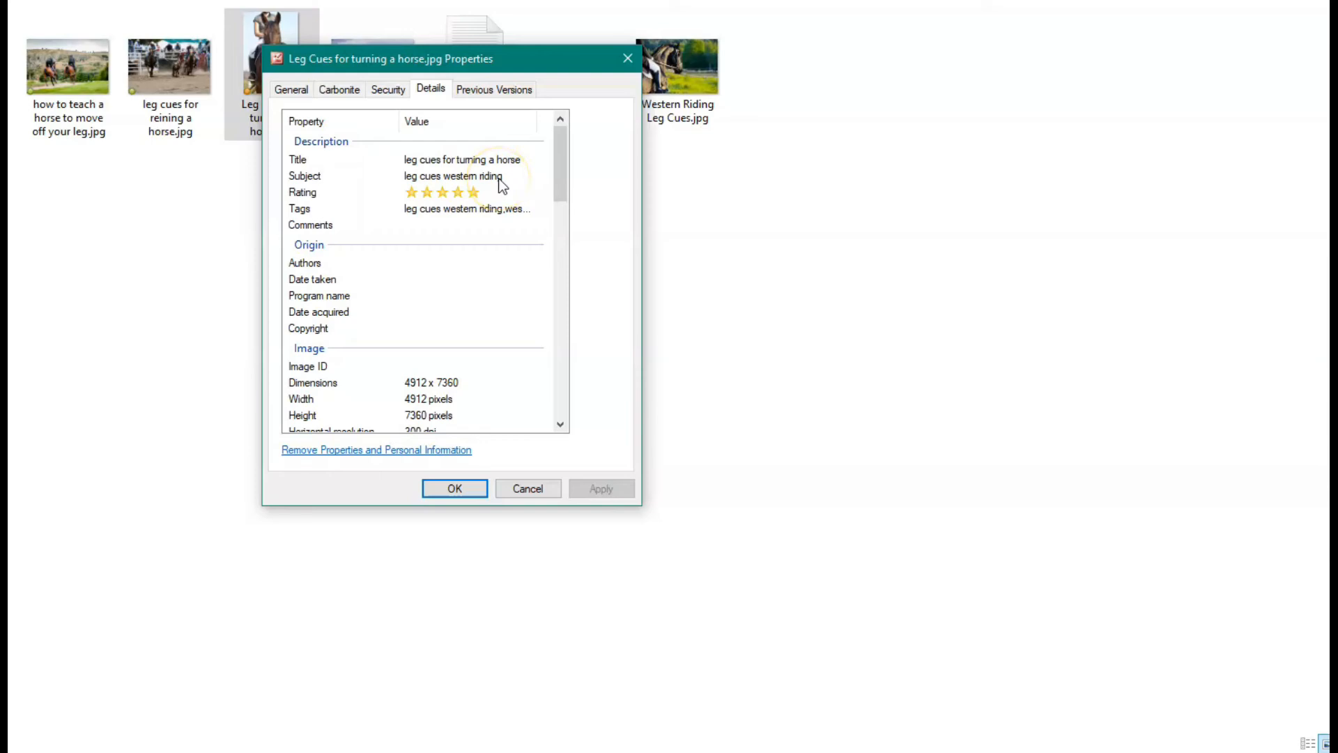
scroll(501, 185, down, 1)
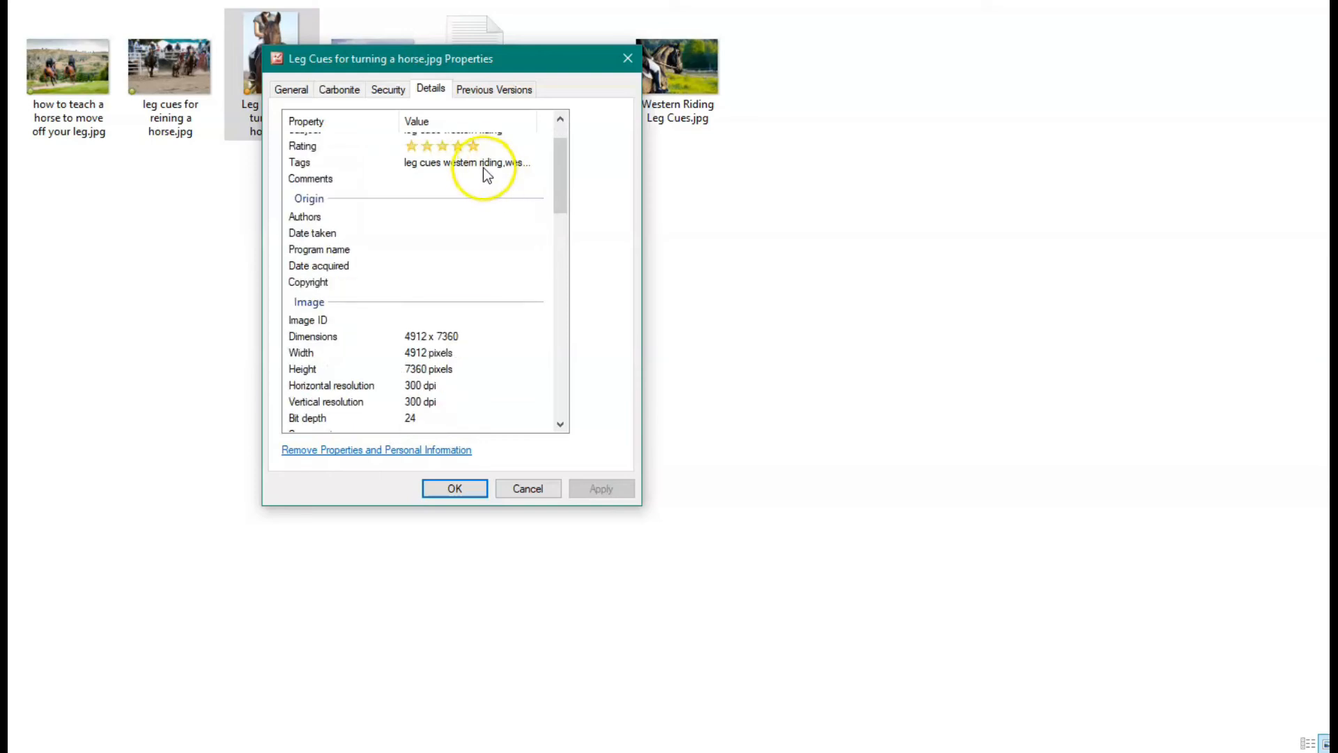
click(478, 165)
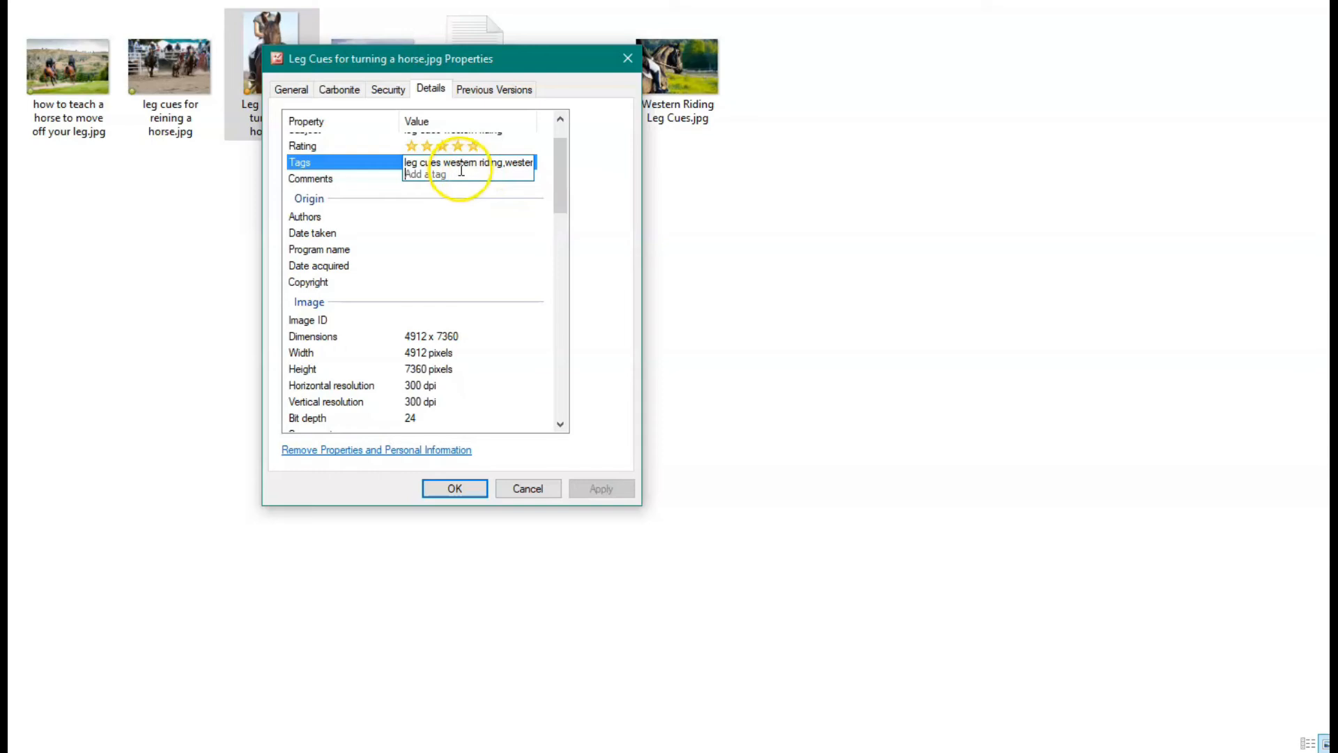
click(436, 489)
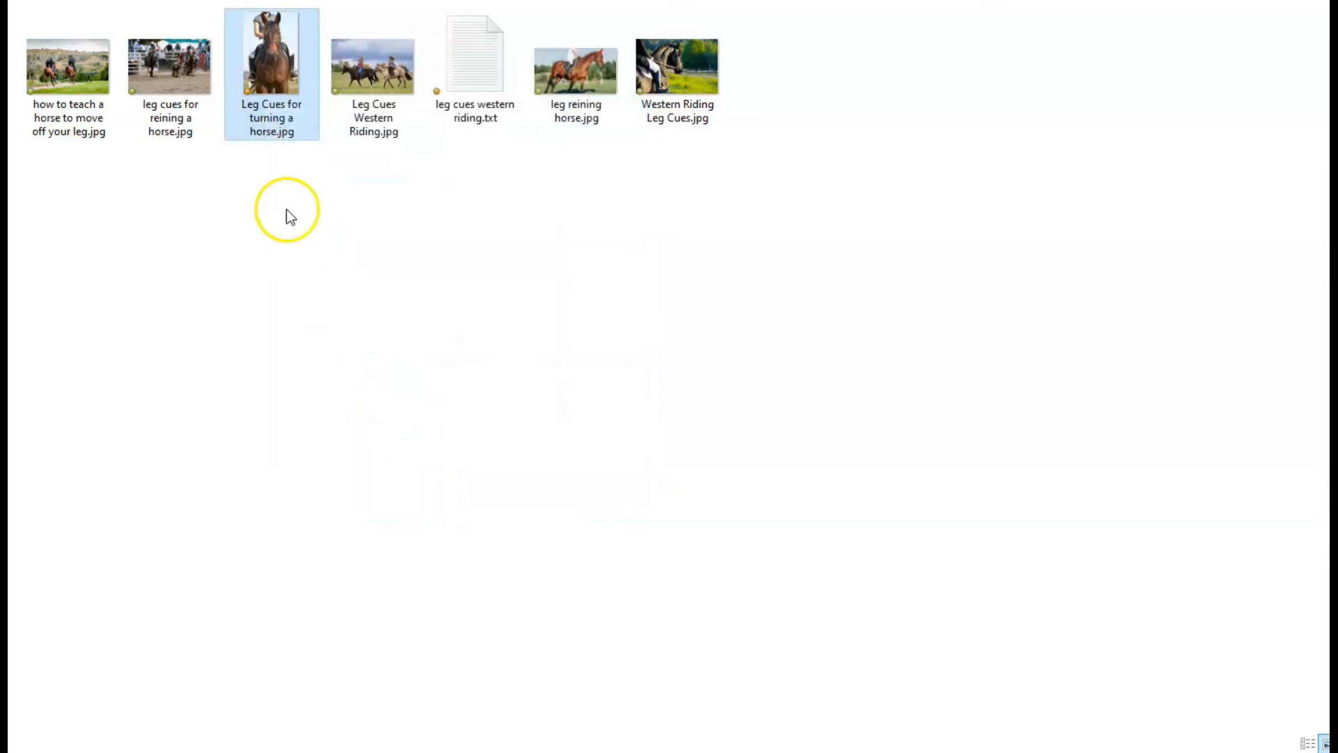
mouse_move(270, 60)
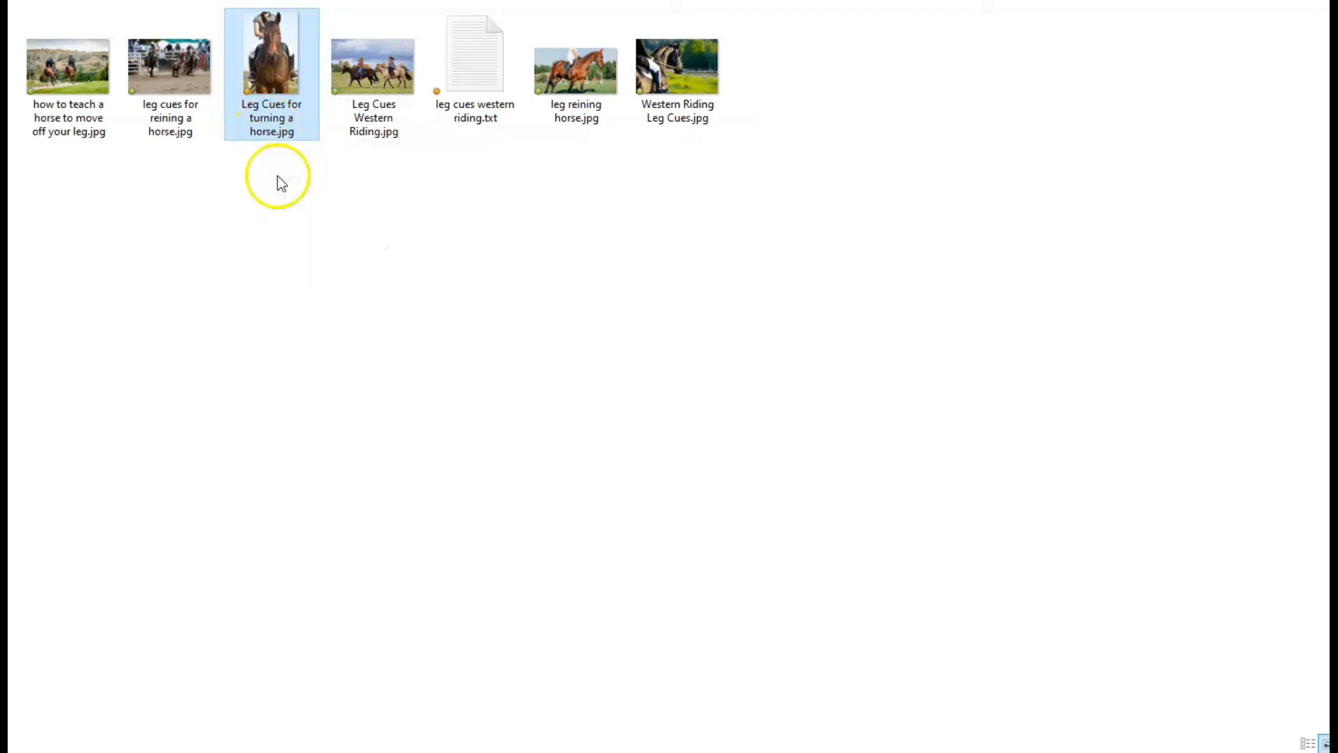
mouse_move(255, 106)
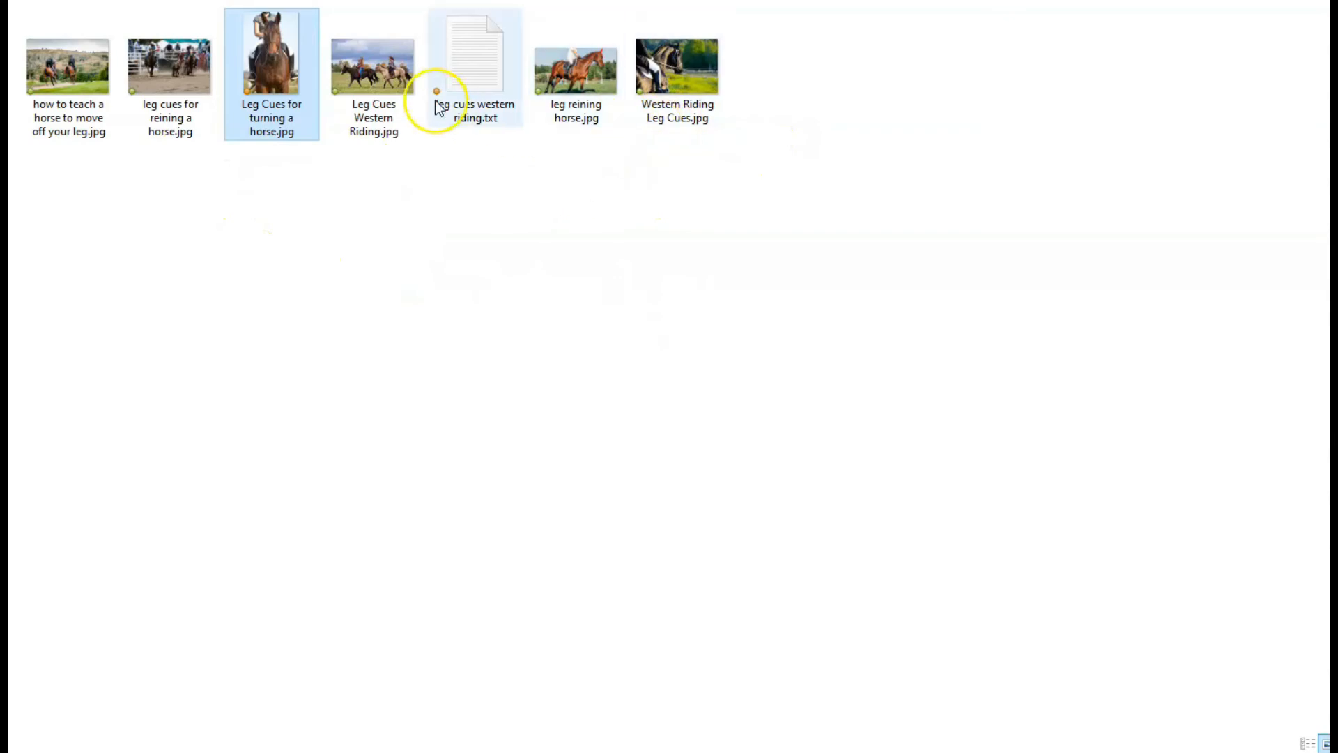
Step: Examine the existing title, subject and tags in the properties of "Leg Cues Western Riding.jpg", and close them without changes
mouse_move(373, 70)
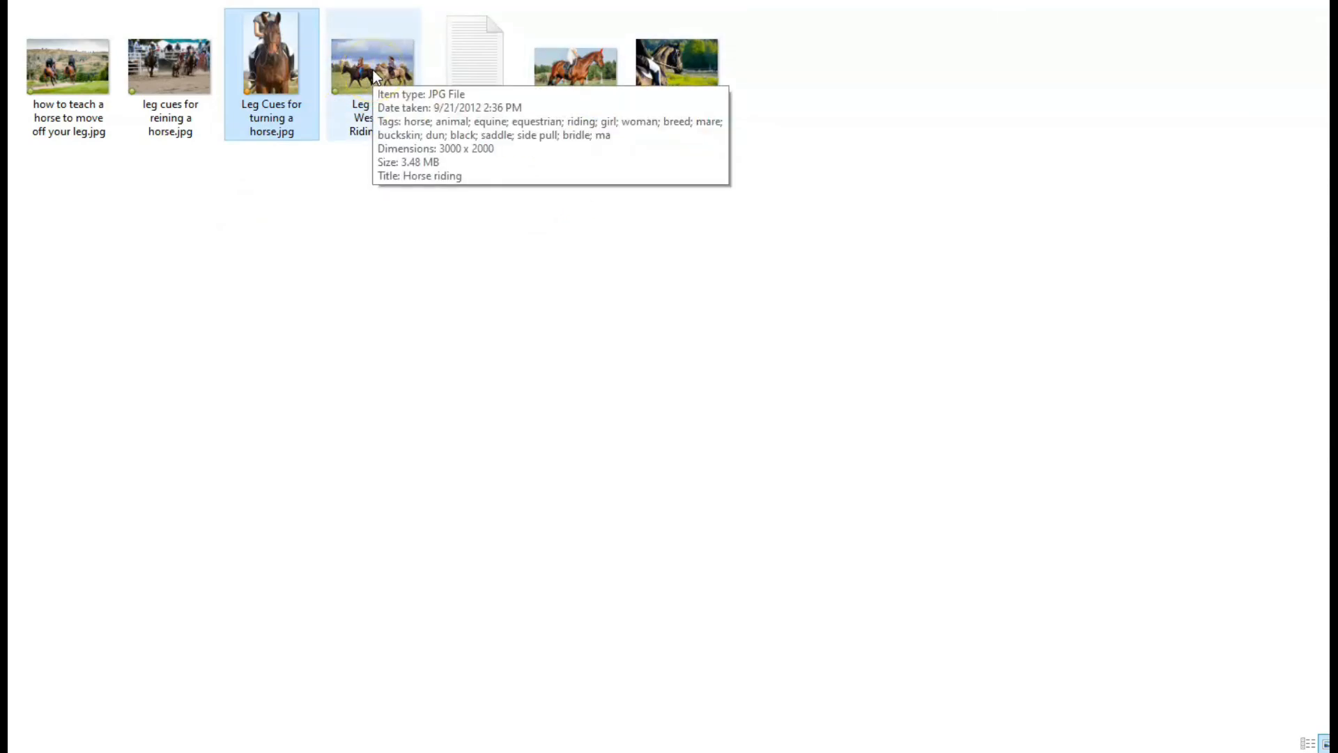
right_click(373, 70)
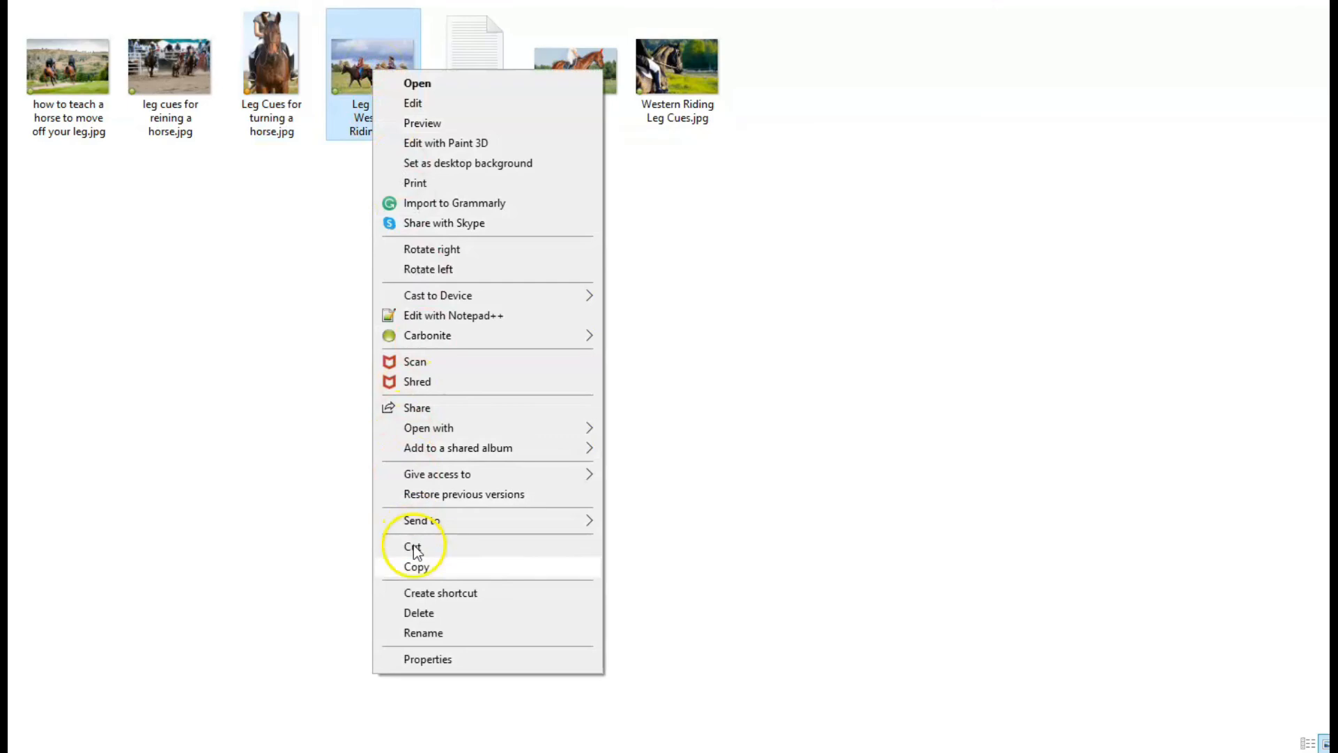
click(428, 659)
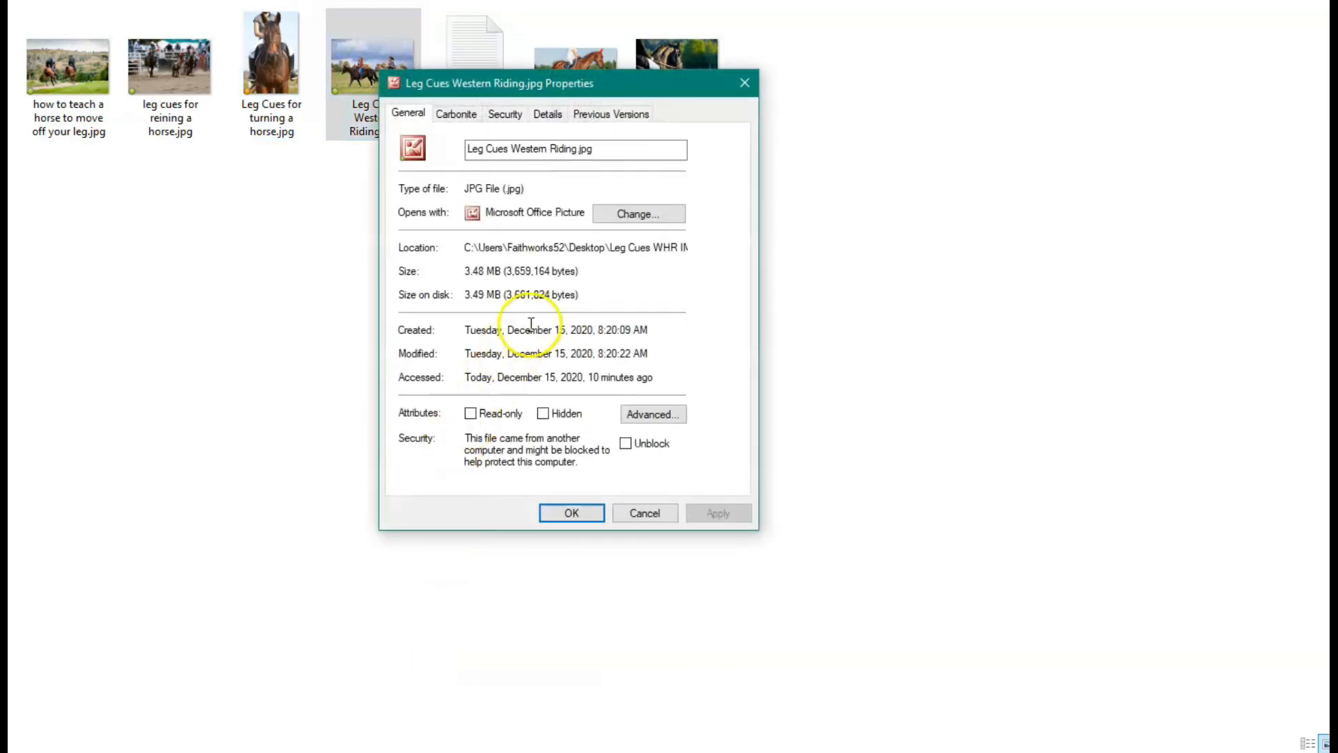
click(543, 114)
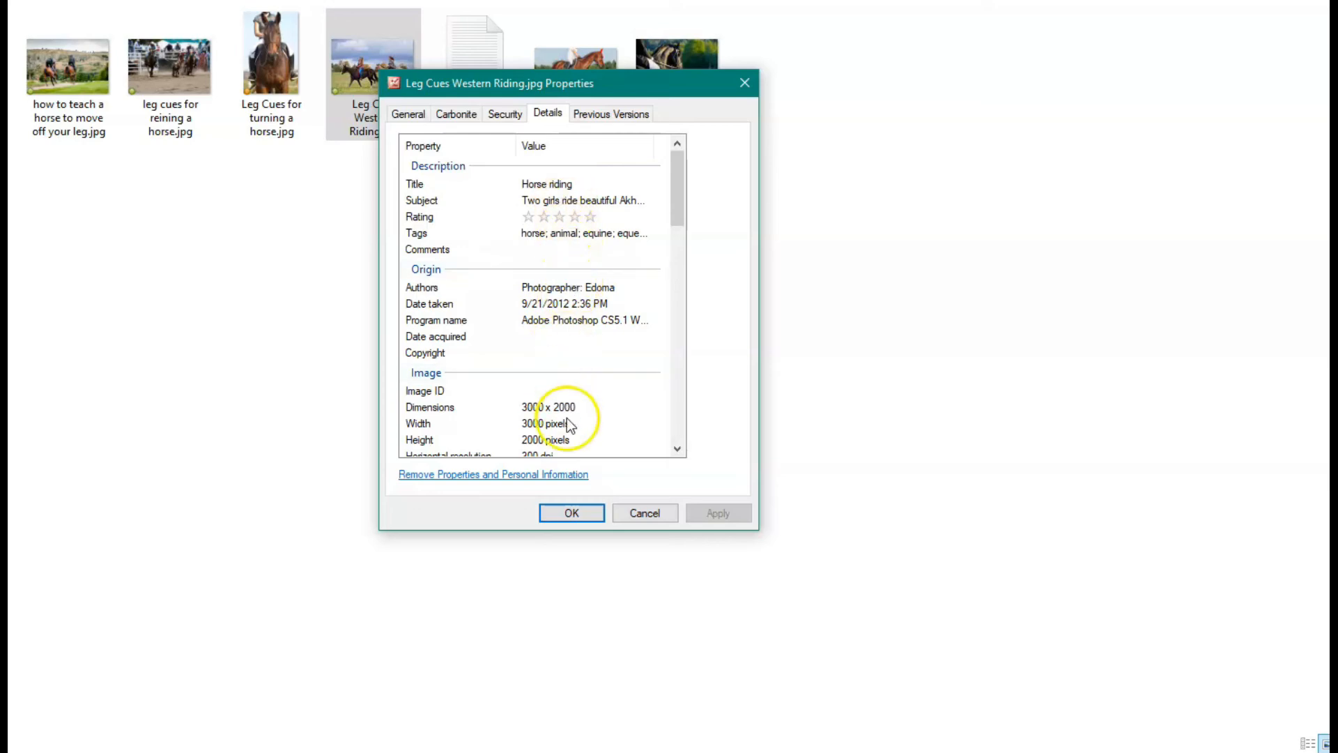
scroll(561, 446, down, 2)
scroll(537, 241, up, 2)
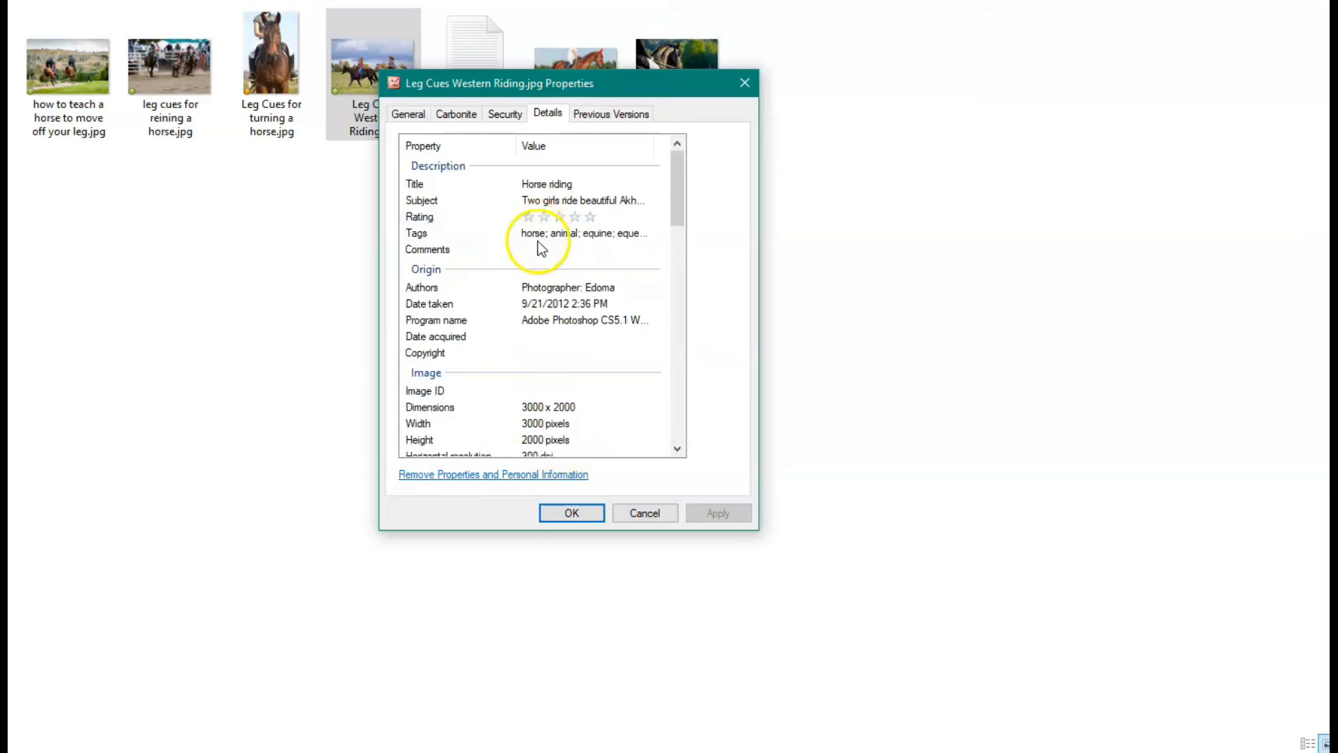
click(548, 235)
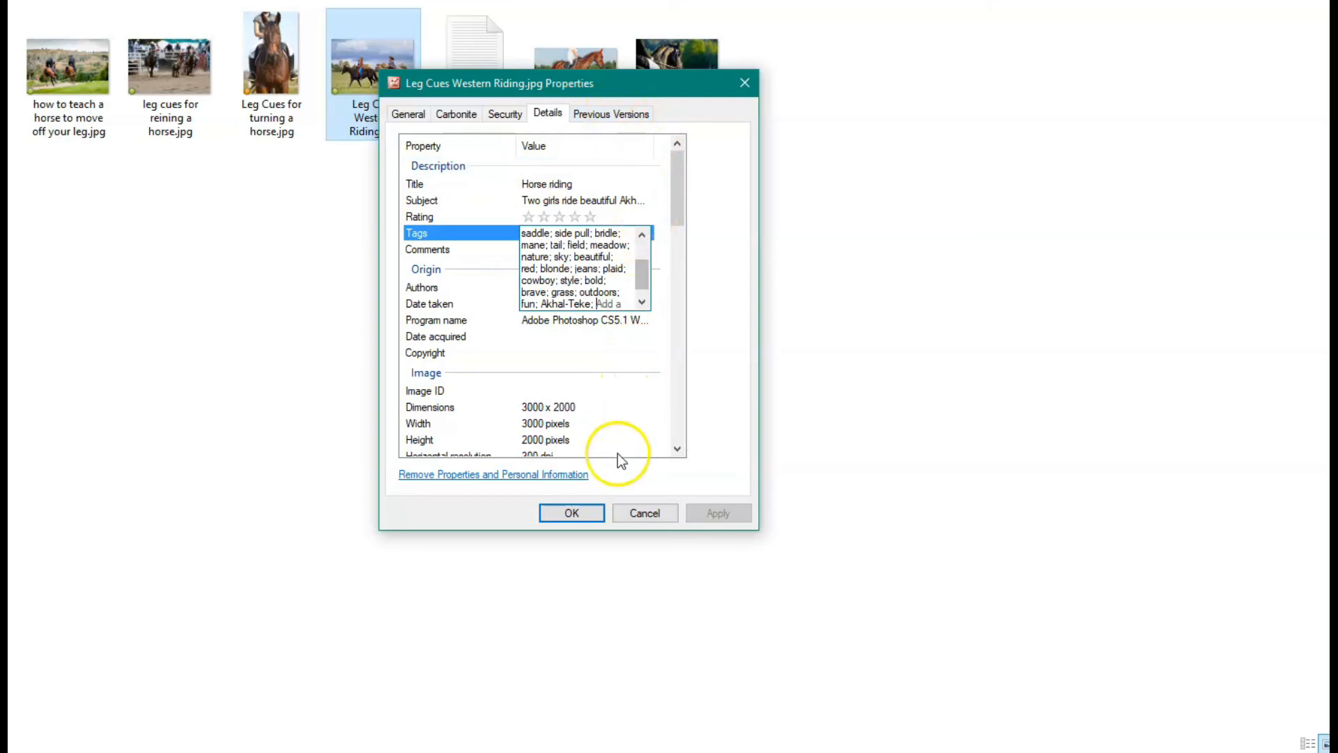
click(647, 512)
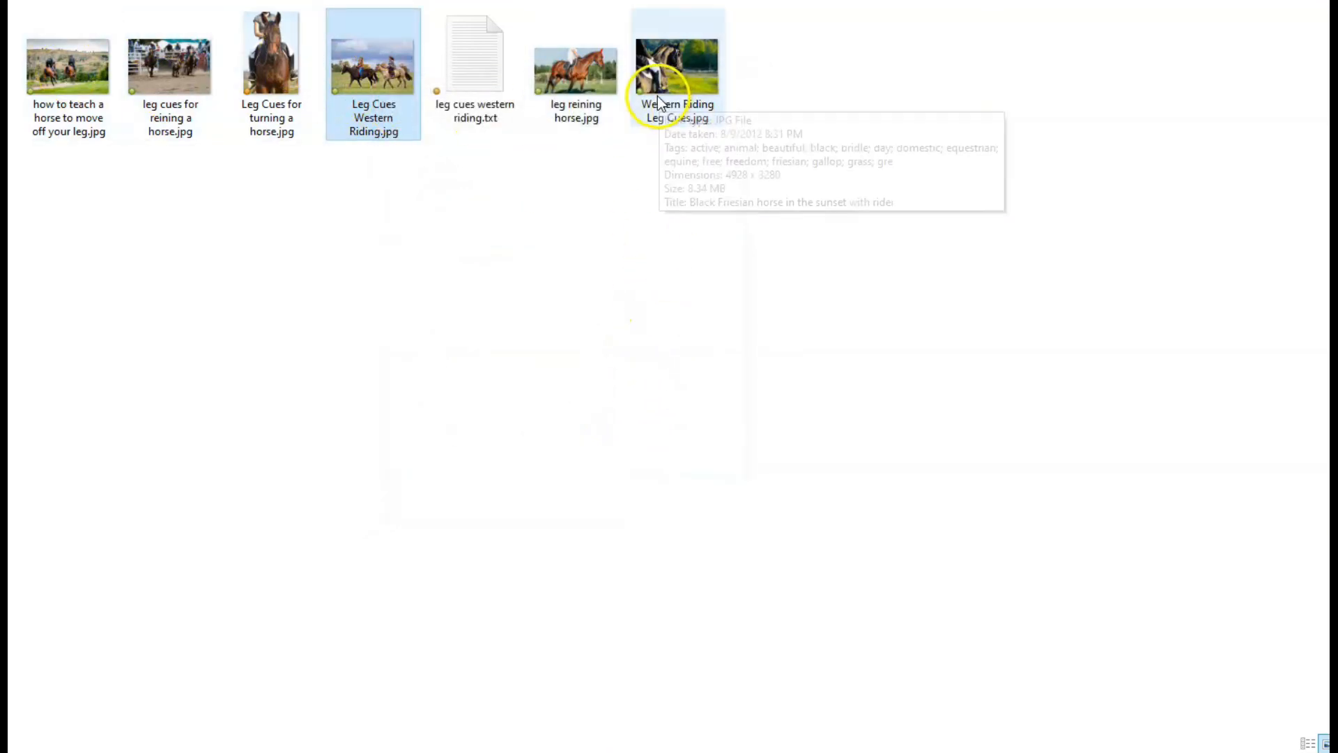
mouse_move(570, 91)
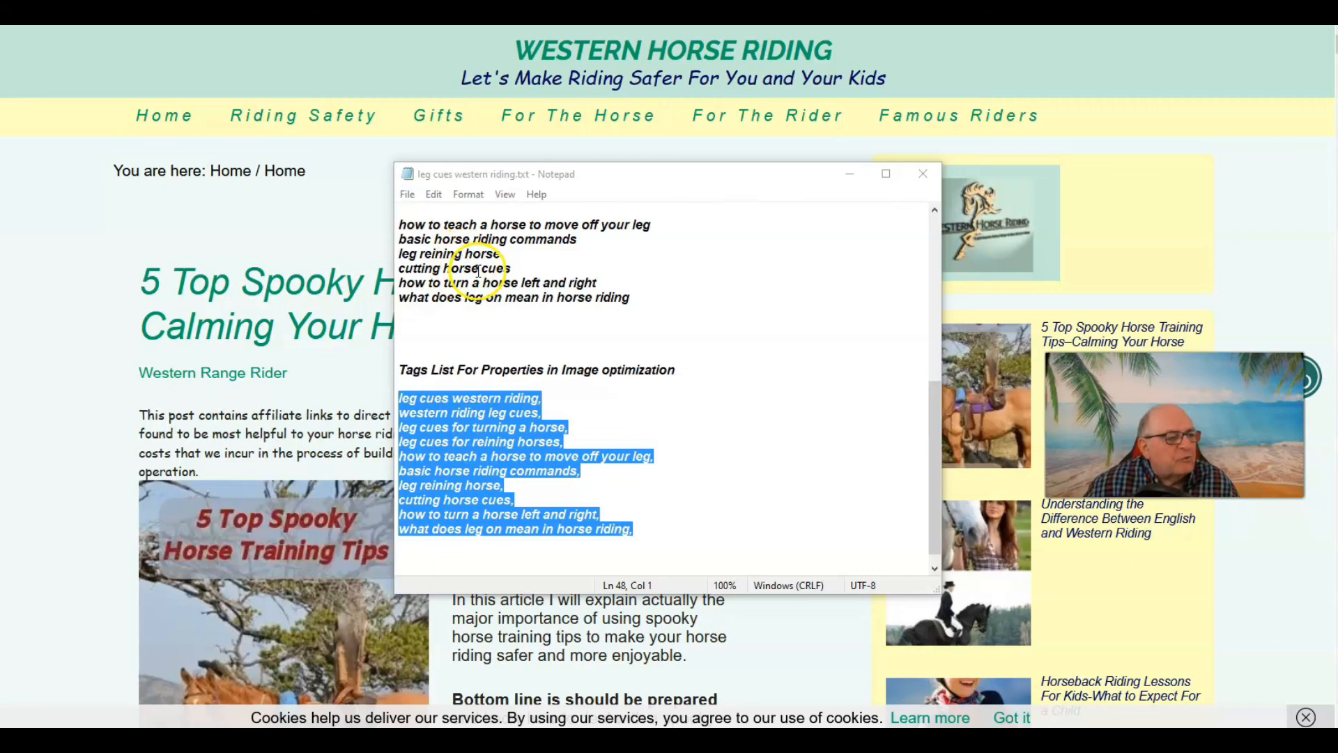
Step: Review the questions, main keywords, other keyword suggestions and image tags list in the "leg cues western riding.txt" notes
click(682, 328)
scroll(682, 329, up, 8)
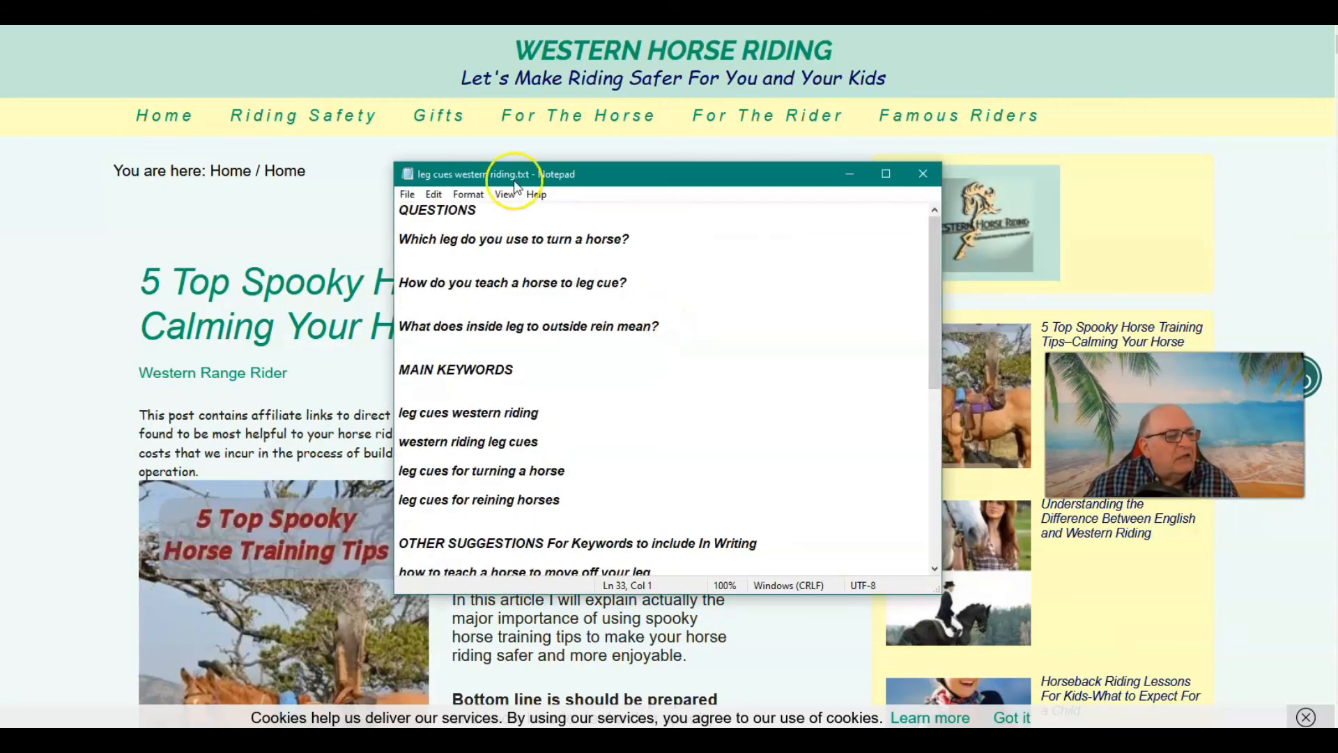
scroll(562, 236, down, 3)
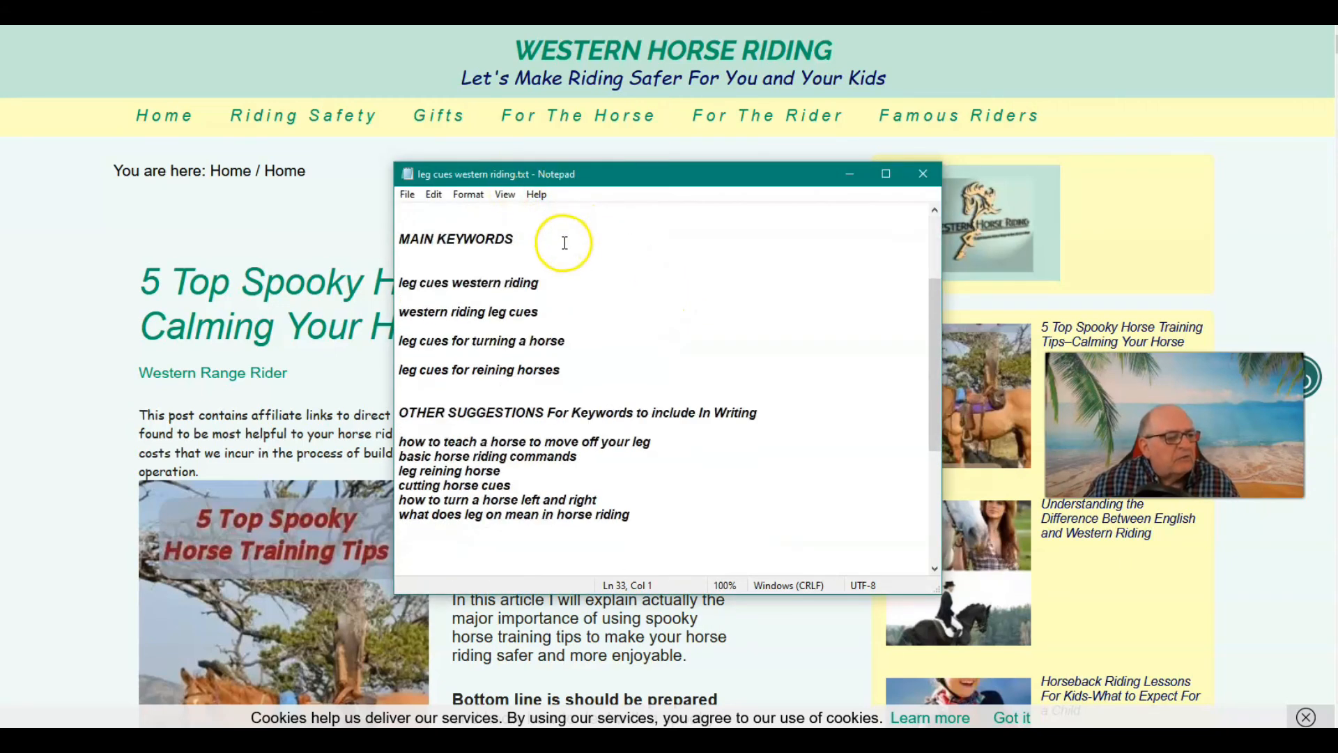
scroll(562, 236, down, 2)
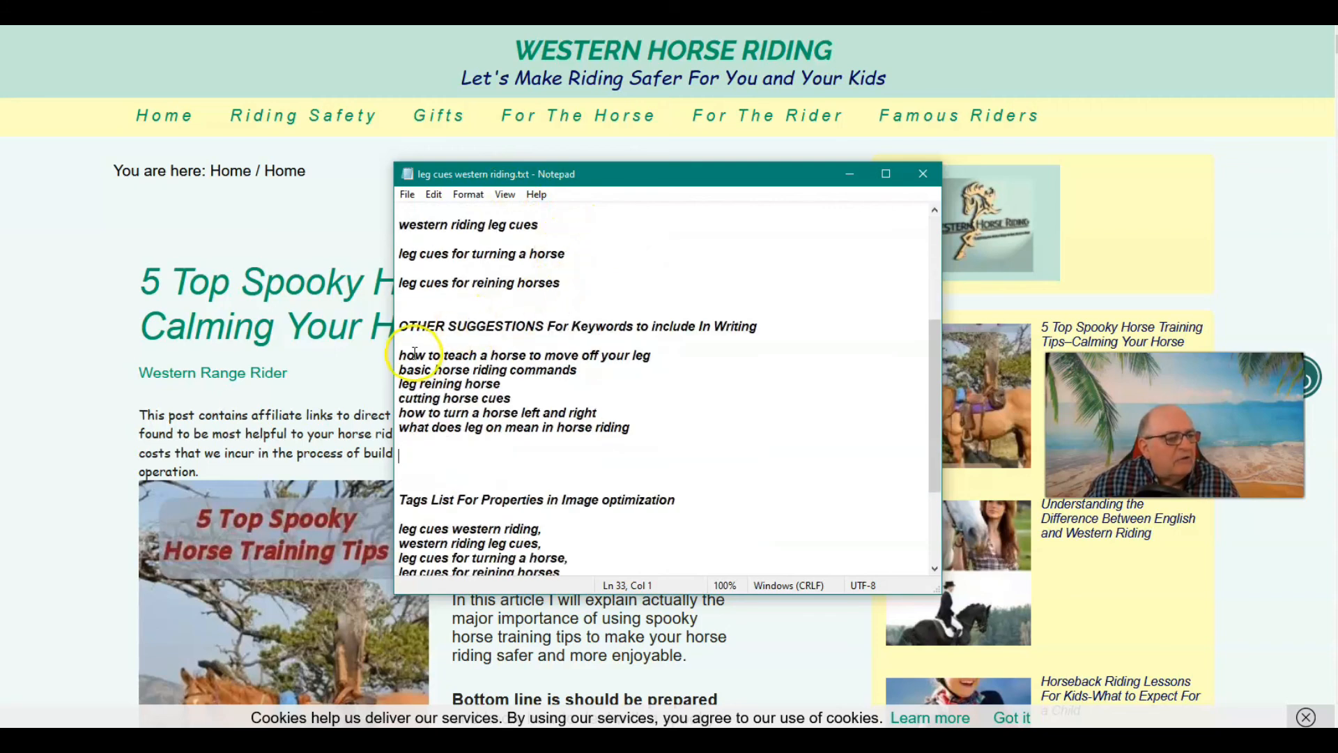
scroll(581, 322, down, 1)
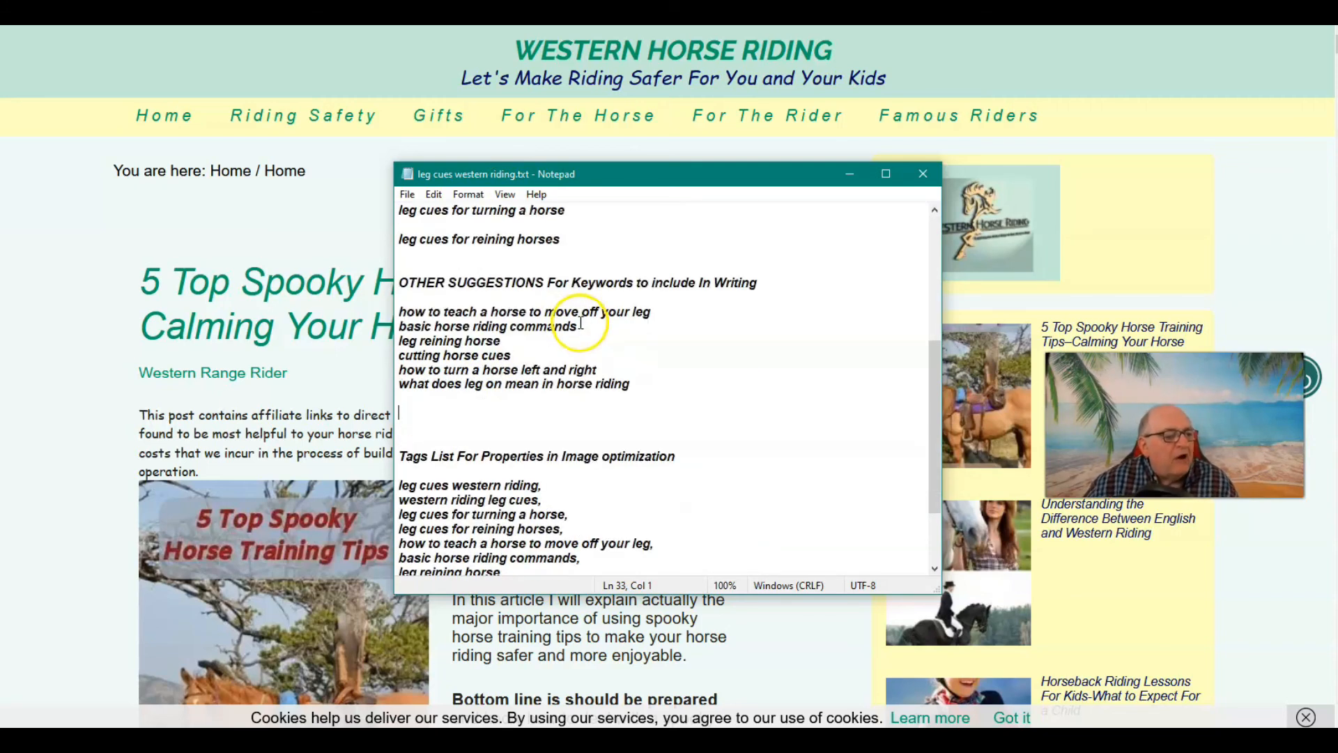
scroll(560, 363, down, 1)
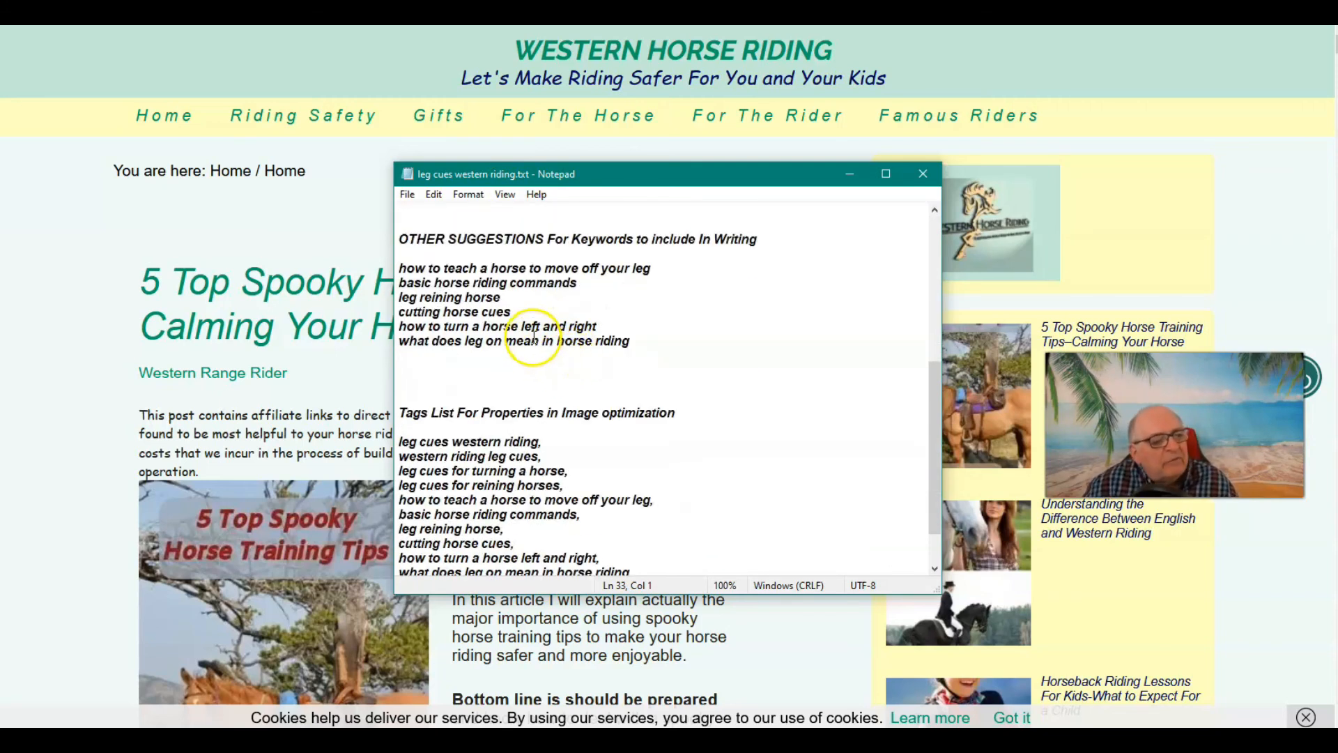